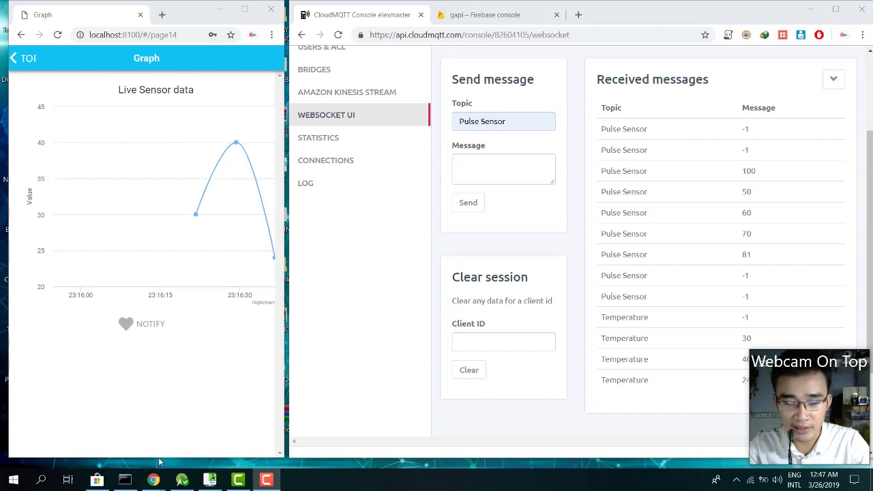
Enlarge the app and console windows, then clear 'Pulse Sensor' from the CloudMQTT topic field.
drag(159, 461, 159, 467)
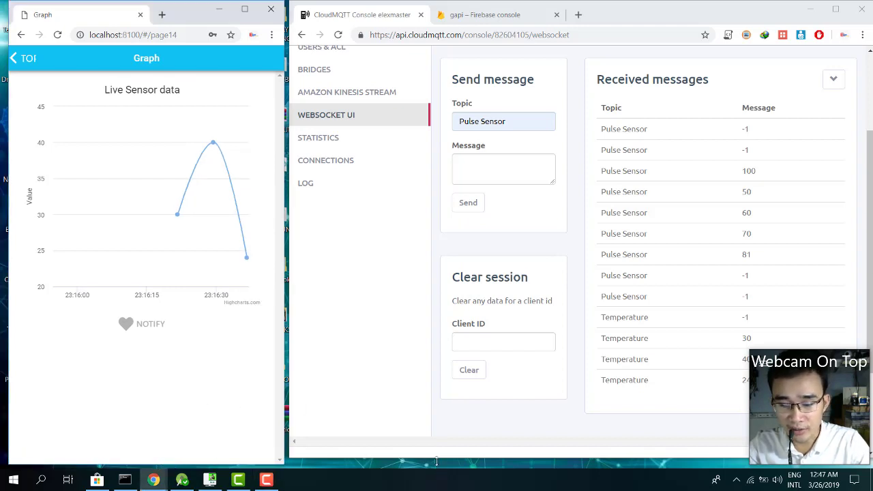
drag(437, 460, 437, 466)
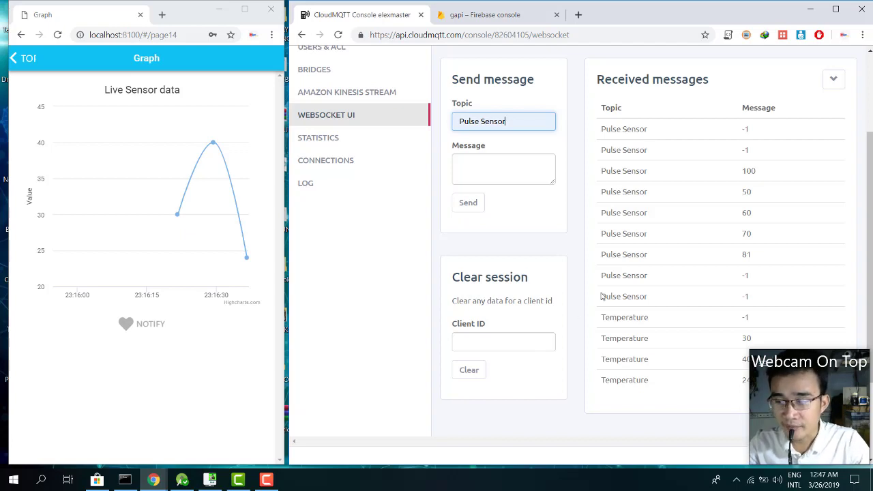
drag(814, 362, 809, 359)
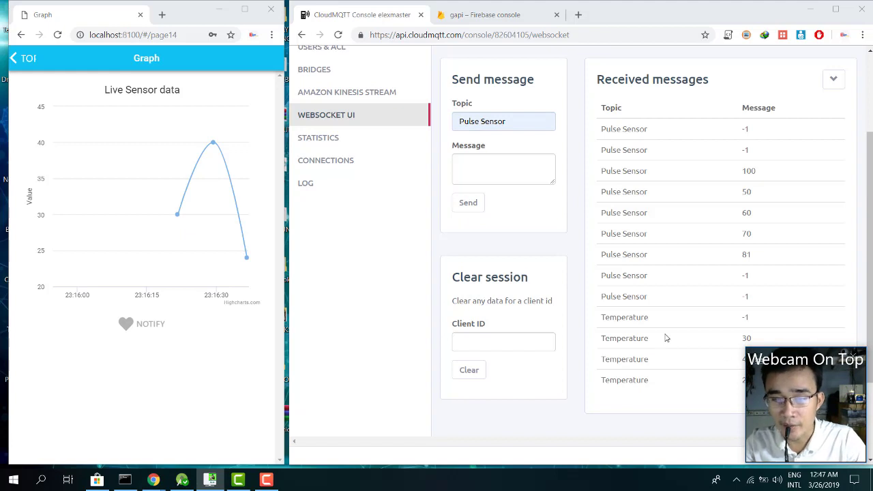
triple_click(515, 122)
key(BackSpace)
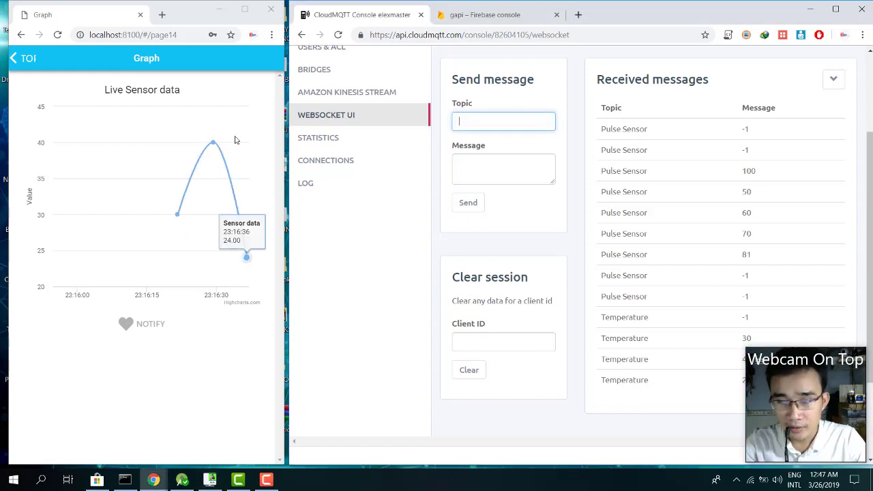
Leave the graph, log out of the Ionic app via the side menu, and view the Firebase database.
click(20, 59)
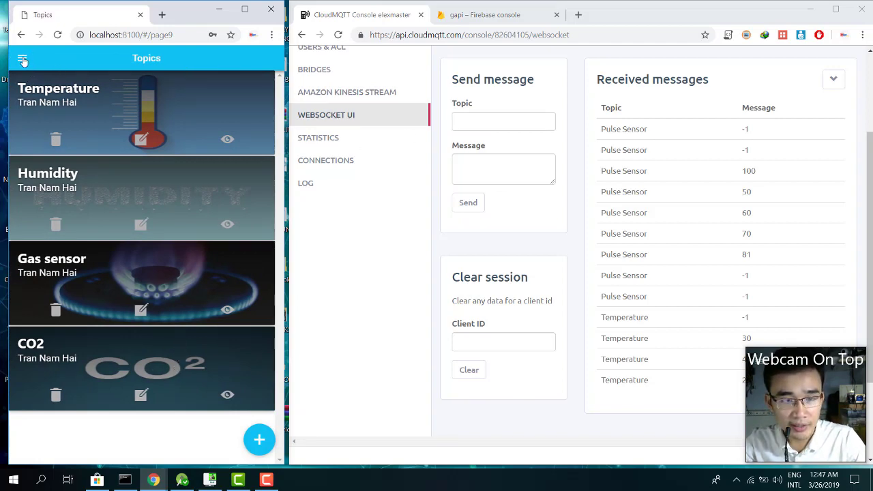
click(23, 60)
click(64, 266)
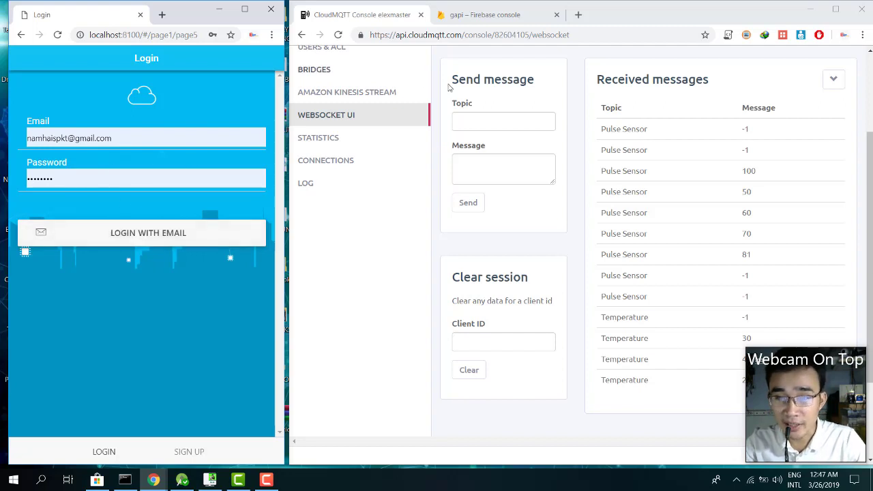
click(488, 17)
scroll(613, 304, down, 2)
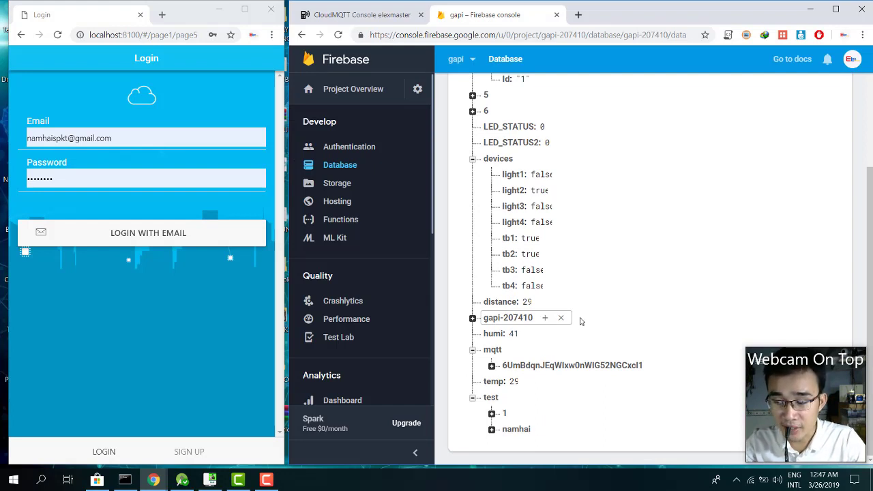
Expand the mqtt connection record, check the CloudMQTT tab, then reload Firebase's Database page.
click(491, 366)
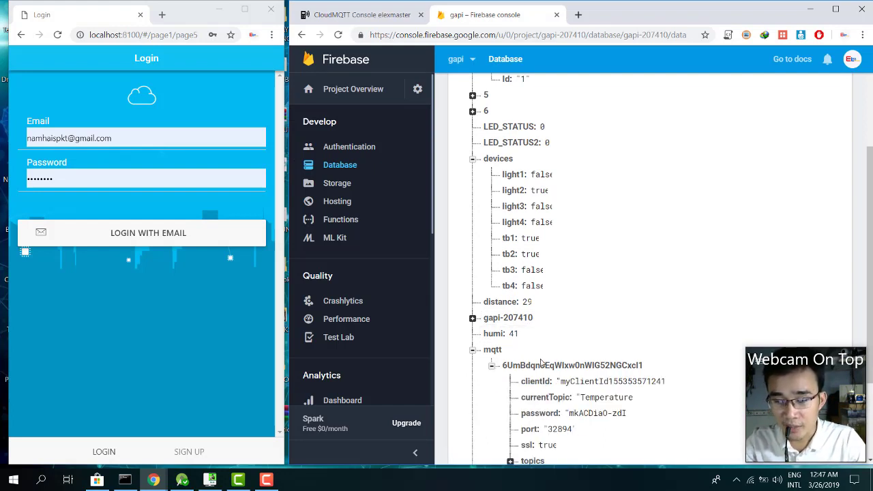
scroll(668, 313, down, 2)
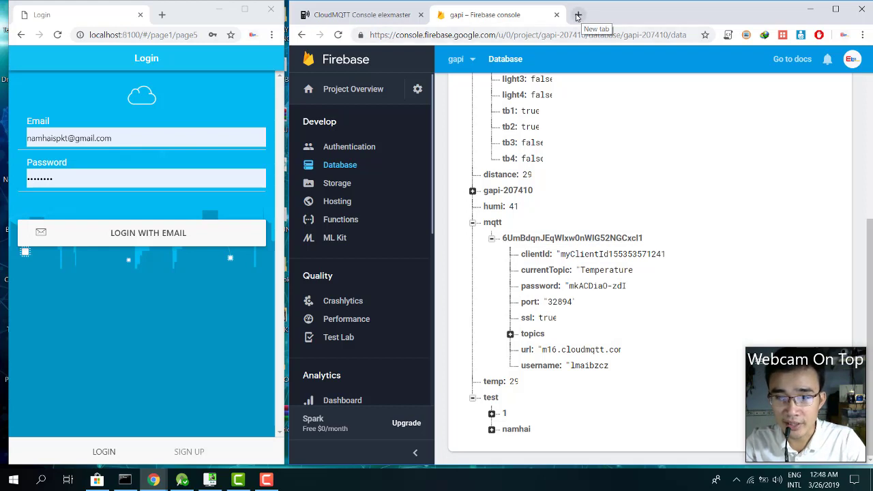
click(361, 14)
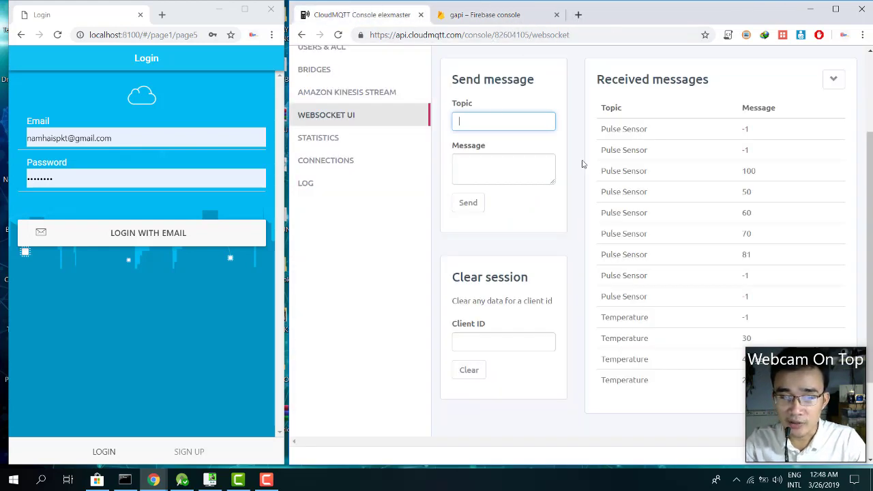
click(244, 240)
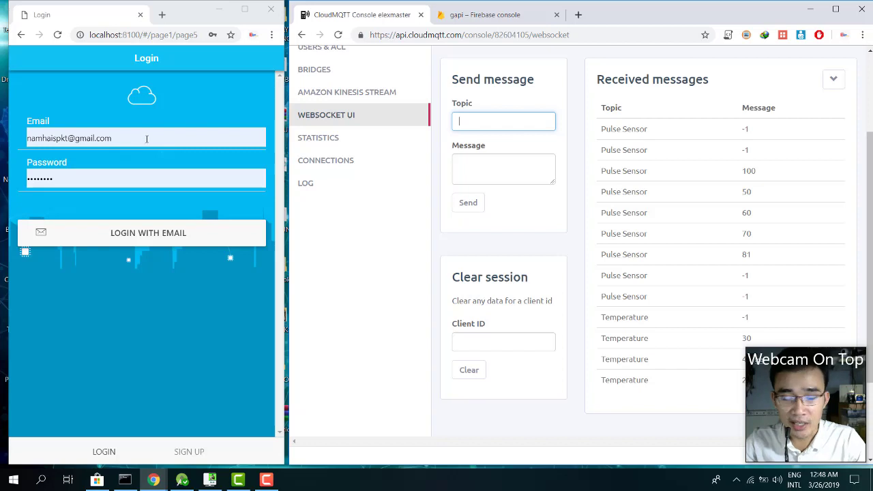
click(150, 232)
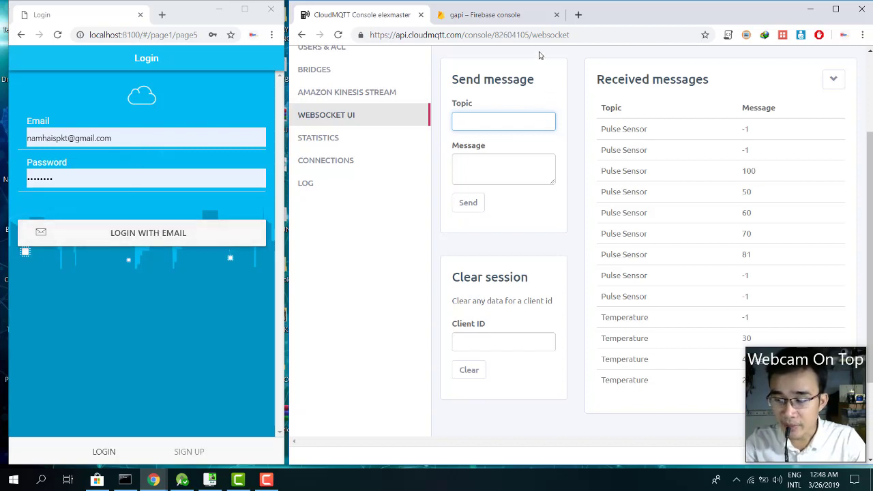
click(506, 15)
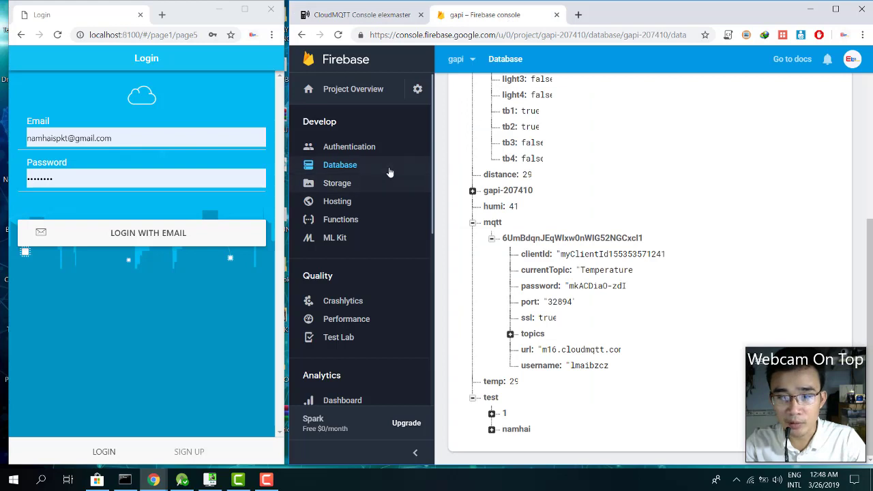
click(351, 164)
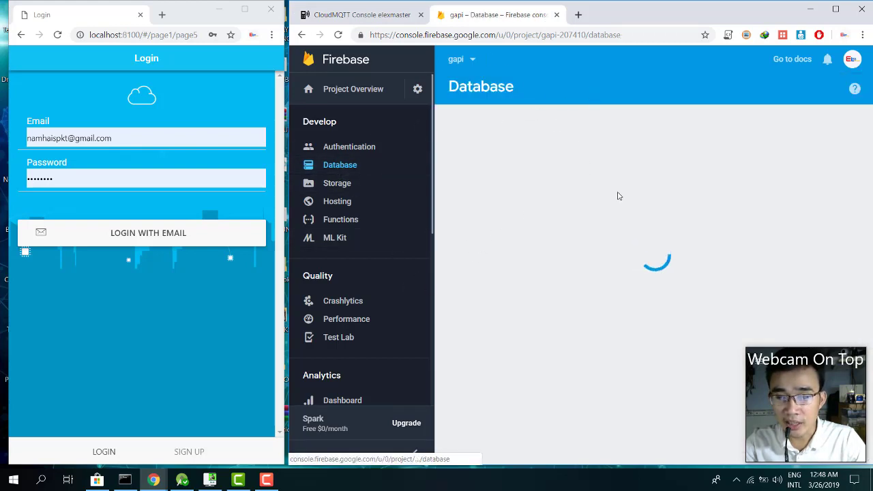
Review Cloud Firestore, the Authentication users list and enabled sign-in methods, ending on Database overview.
click(621, 157)
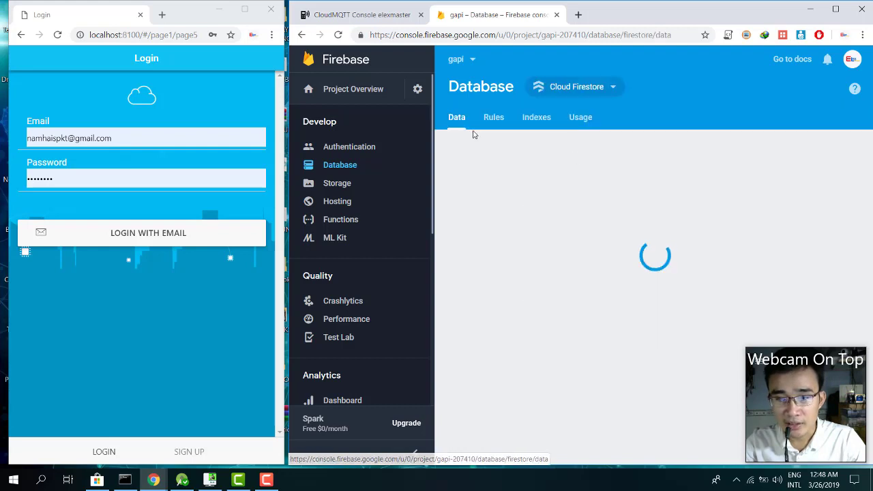
click(347, 172)
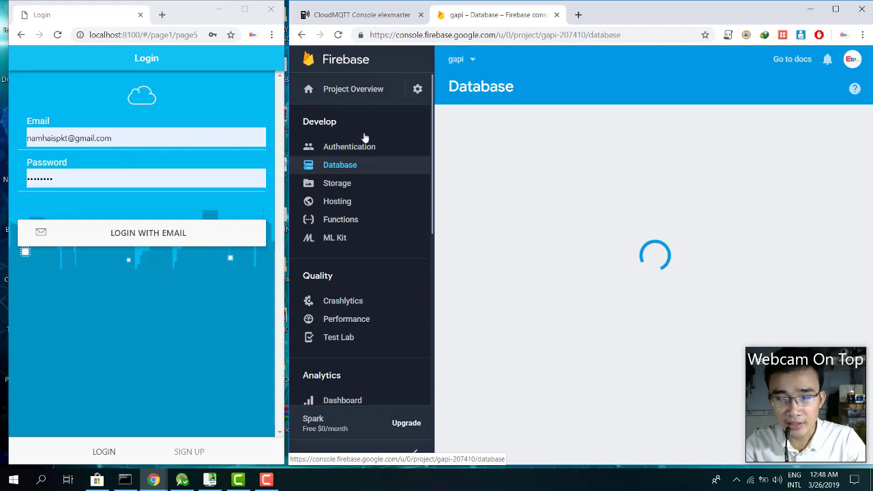
click(360, 149)
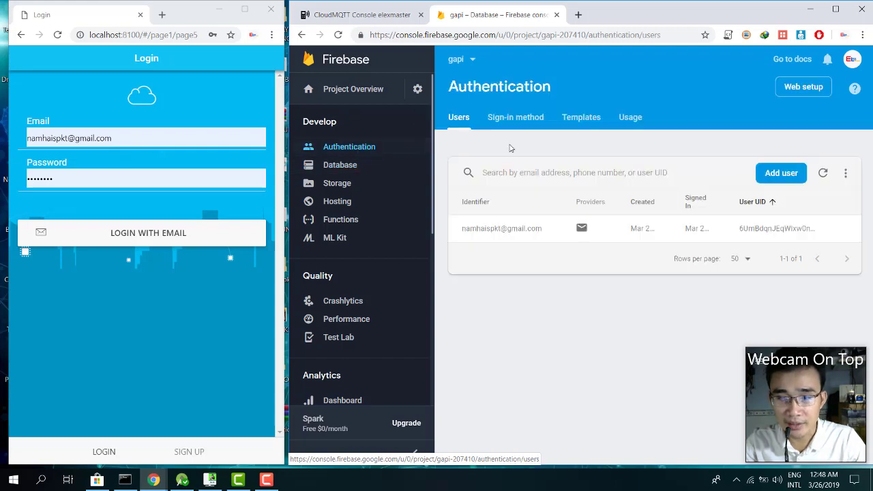
click(521, 121)
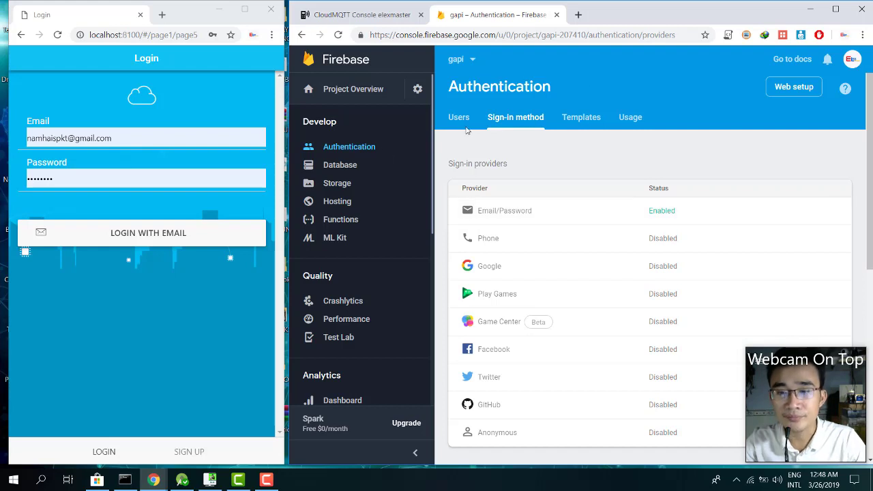
click(339, 166)
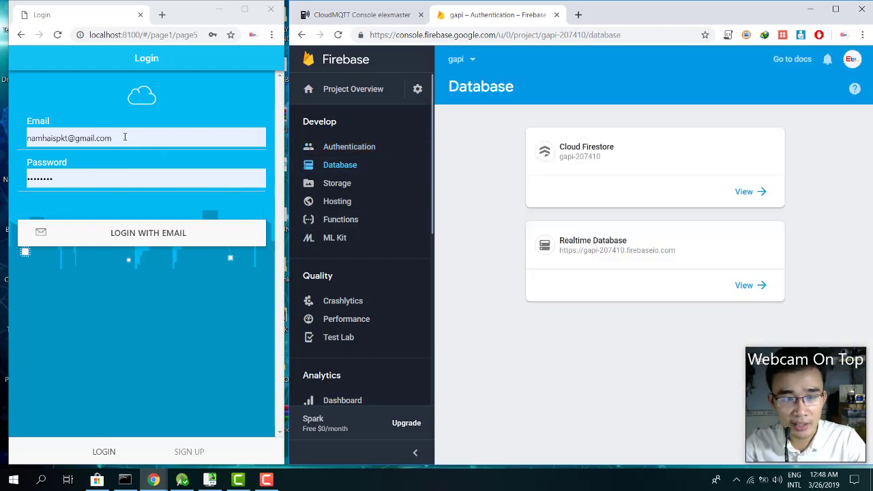
Append '2' to the login email and trigger the Authentication Error, dismissing the alert twice.
click(136, 140)
text(2)
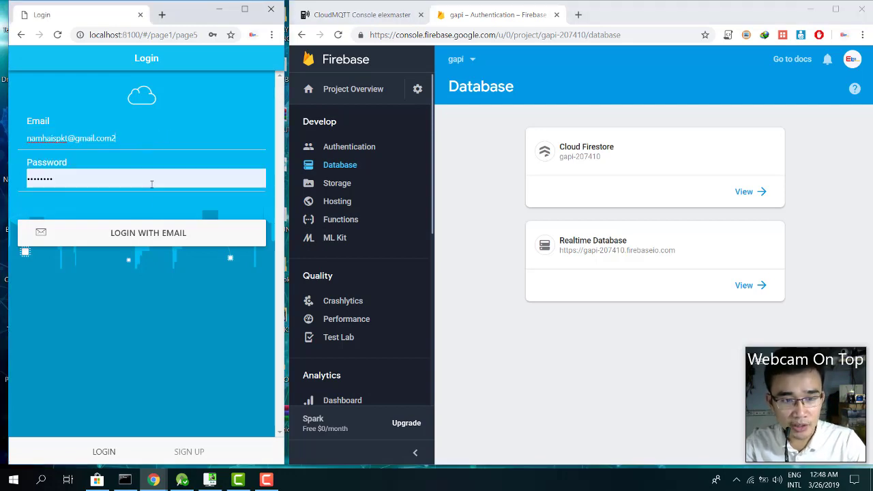
click(153, 234)
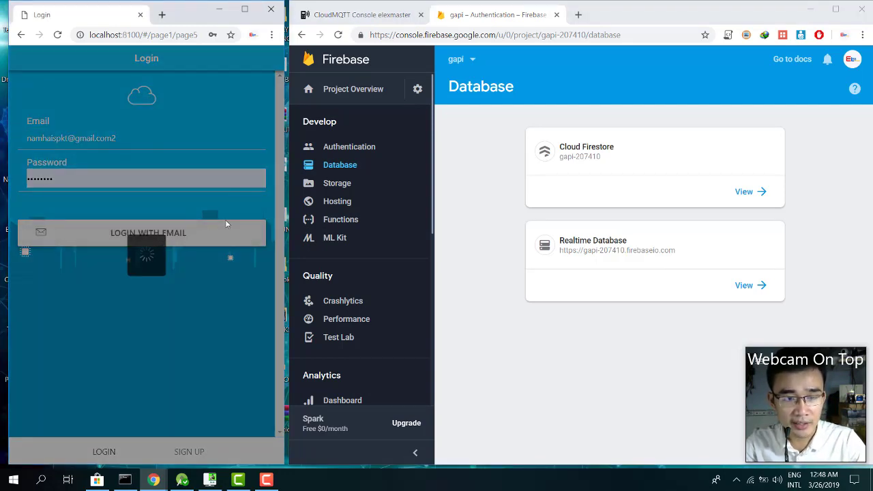
click(161, 282)
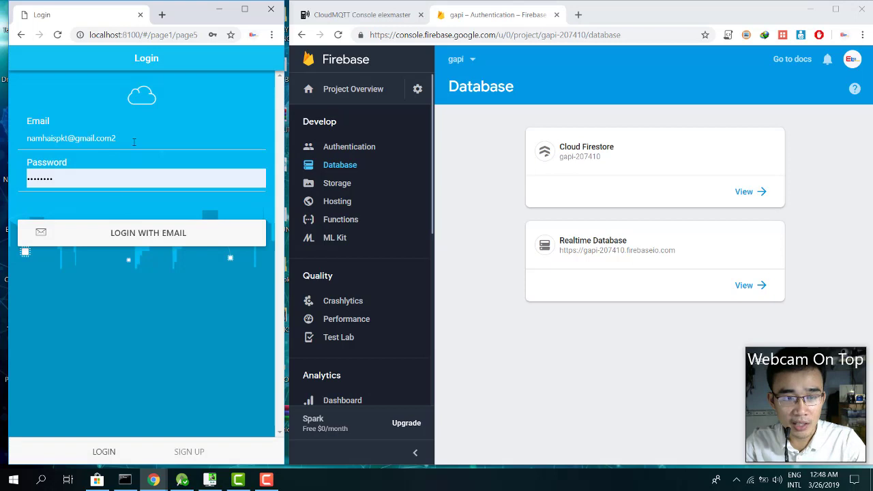
key(BackSpace)
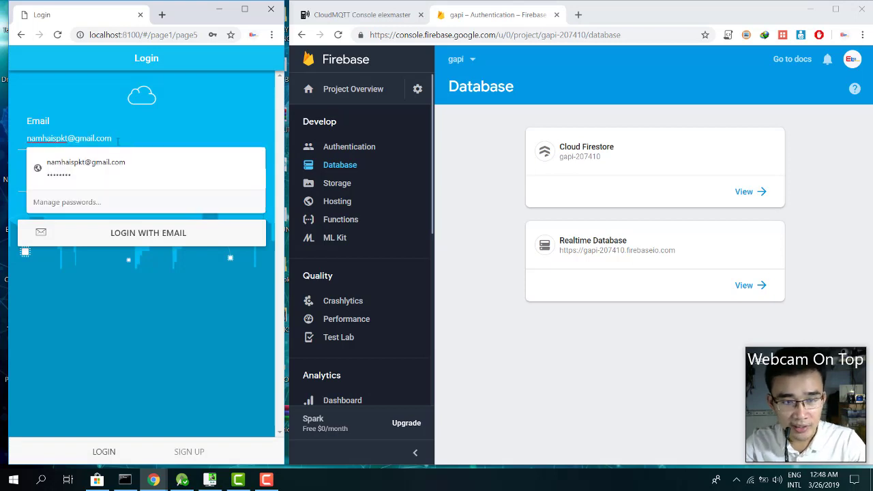
text(2)
click(156, 233)
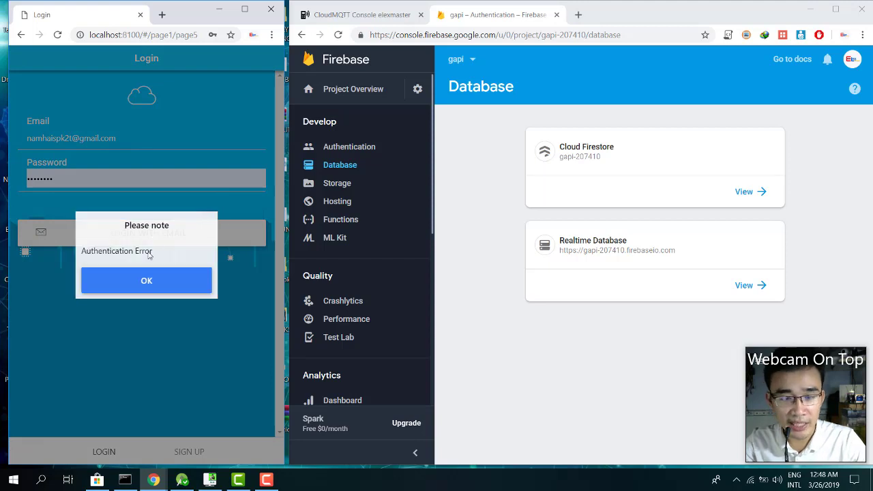
click(154, 277)
Remove the extra '2', log in to the Topics list, then bring up the ionic serve terminal.
click(71, 137)
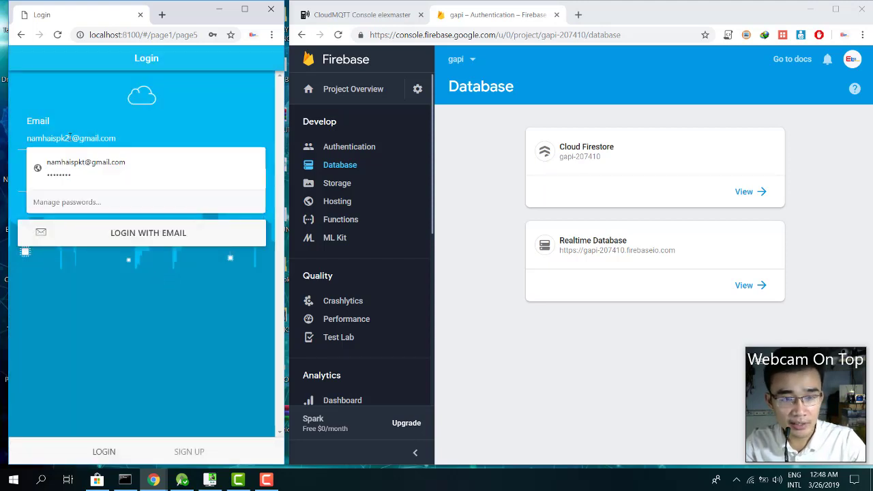
key(BackSpace)
click(155, 237)
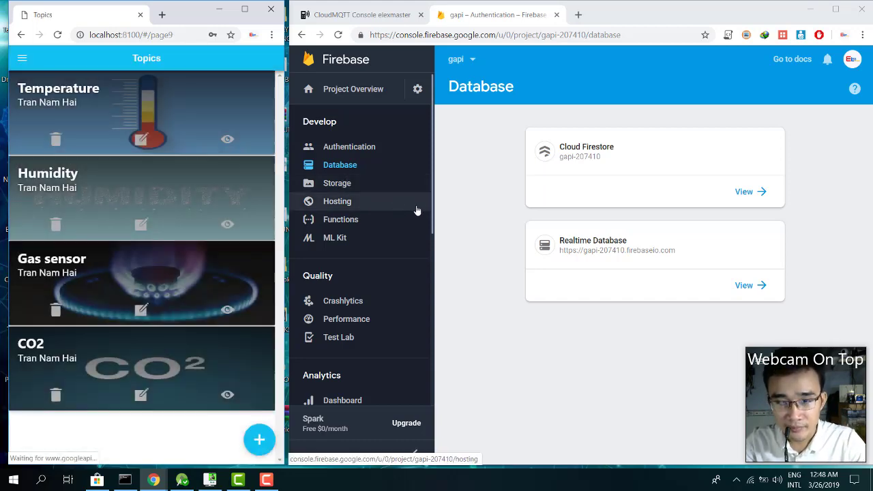
click(377, 15)
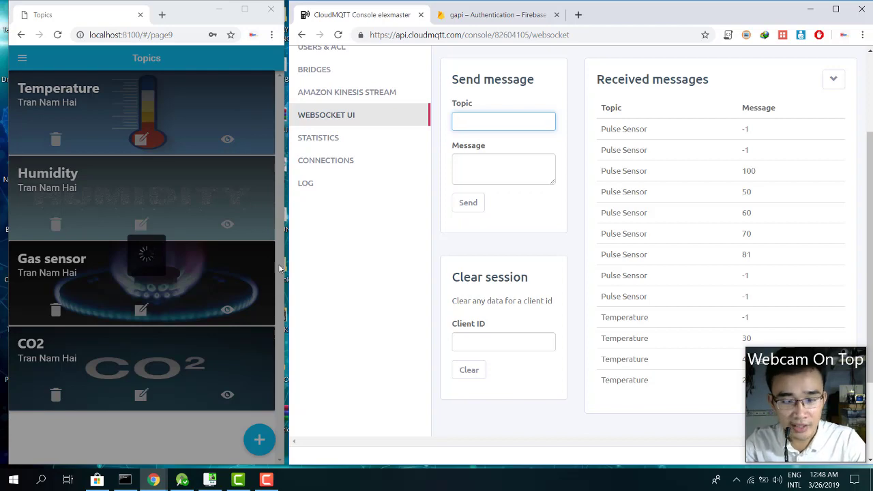
click(132, 478)
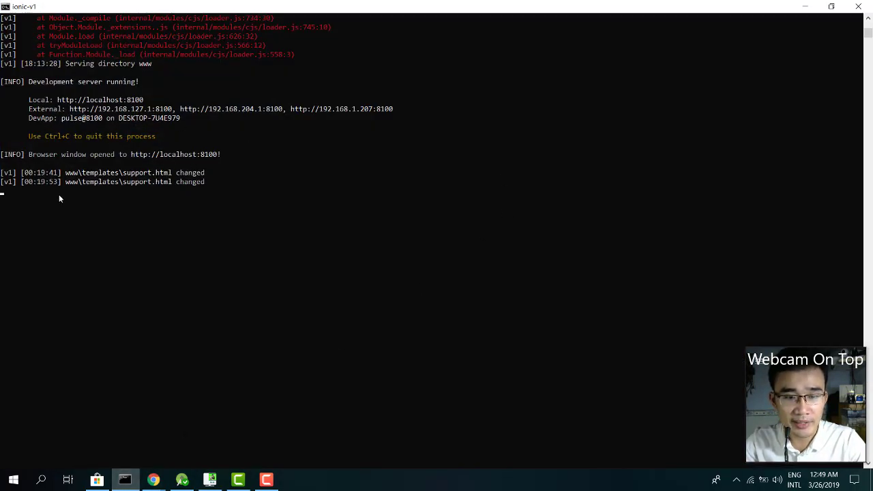
drag(237, 155, 180, 154)
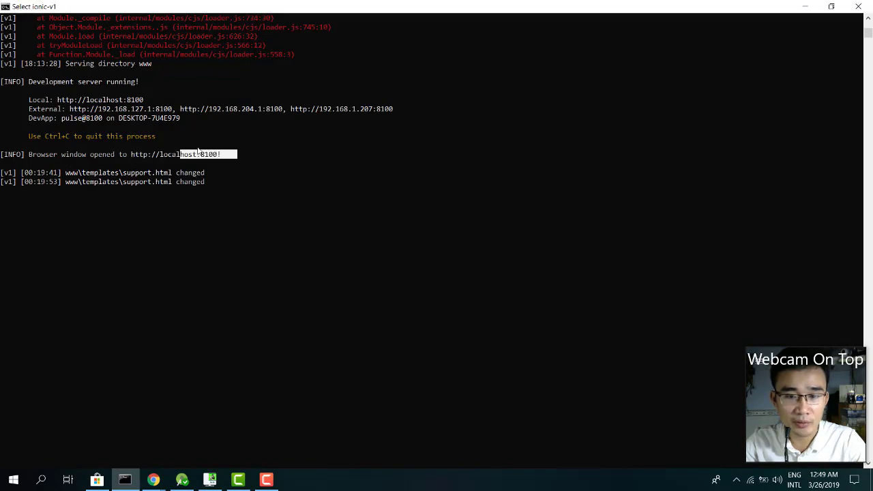
click(809, 7)
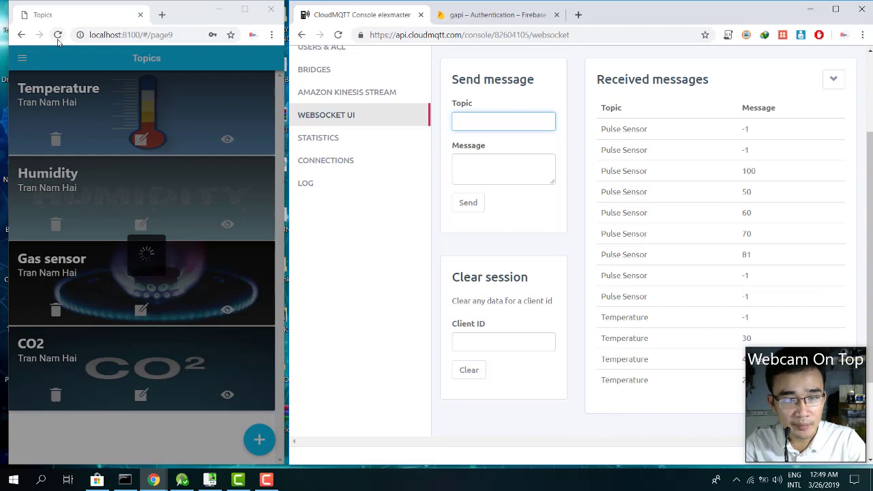
Reload the app's Topics page and delete the CO2 topic.
click(216, 440)
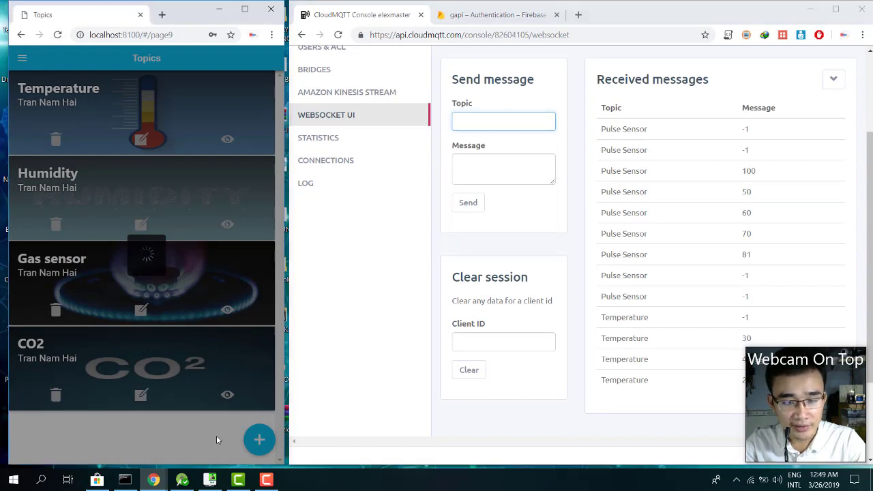
click(57, 35)
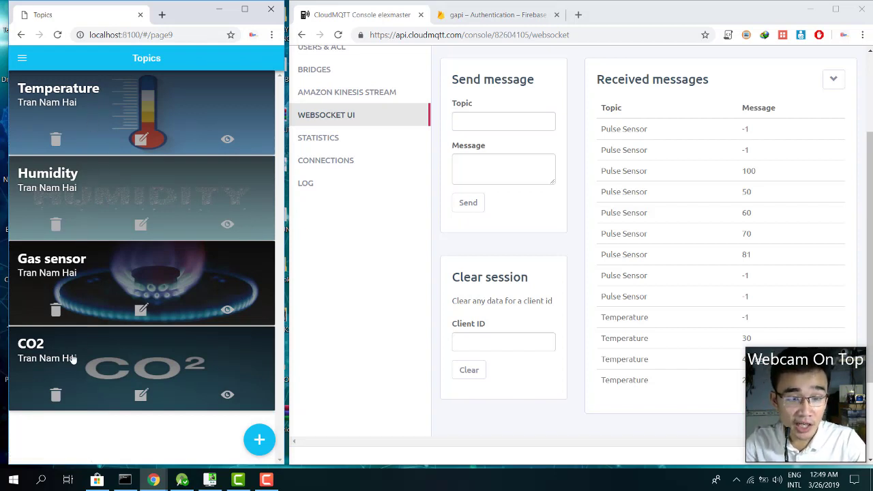
click(56, 396)
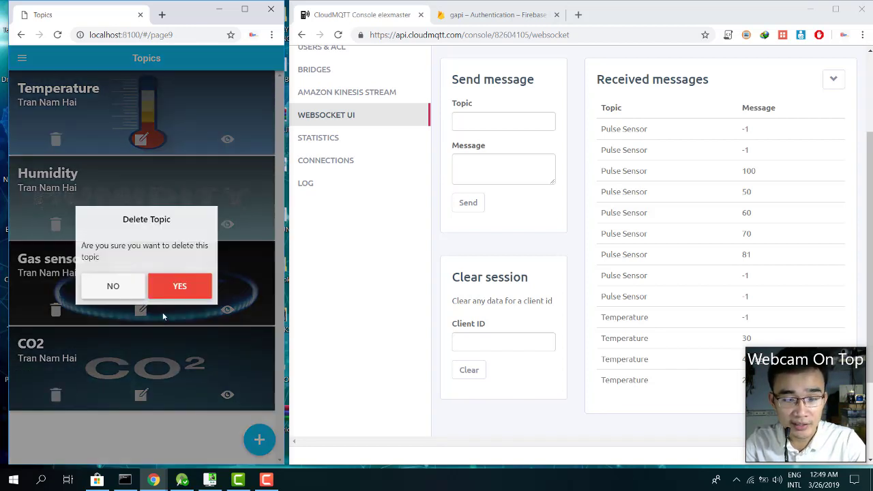
click(165, 291)
Add a topic named 'Demo' with the author's name as info and image 3.png.
click(259, 439)
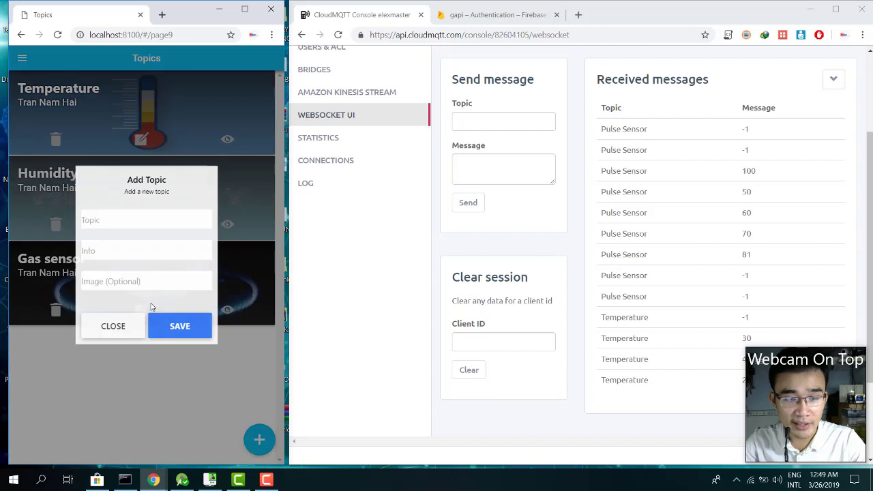
text(De)
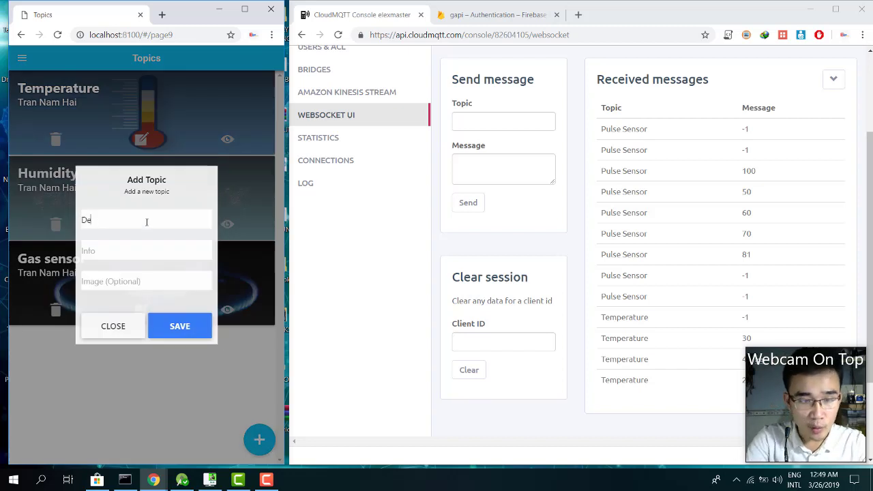
text(mo)
click(149, 253)
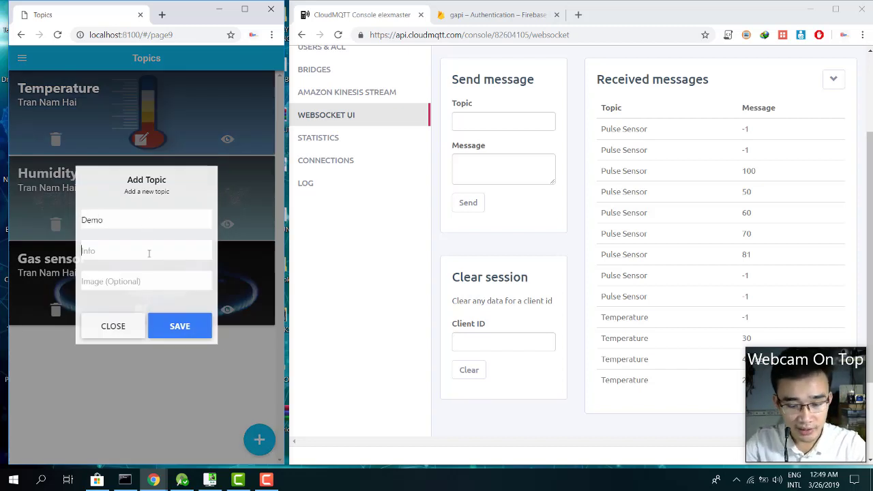
text(Tran nam)
key(BackSpace)
key(BackSpace)
key(BackSpace)
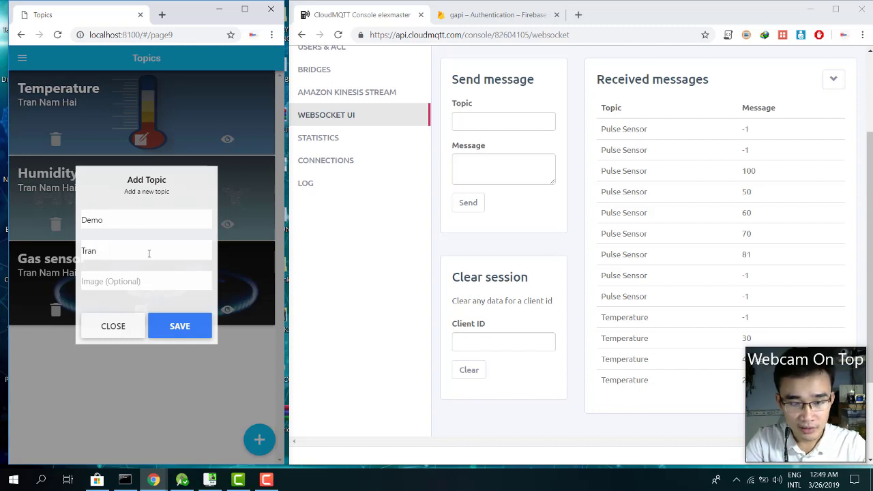
text(Nam Hai)
click(147, 288)
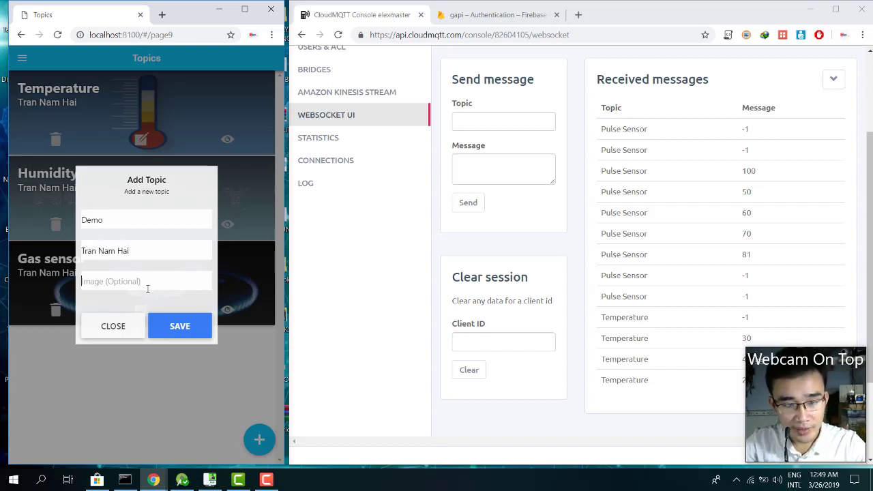
text(3.png)
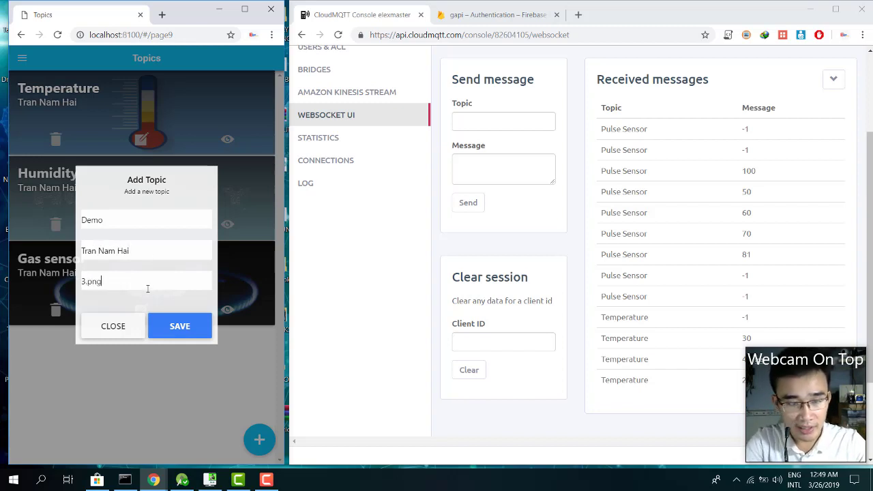
click(188, 325)
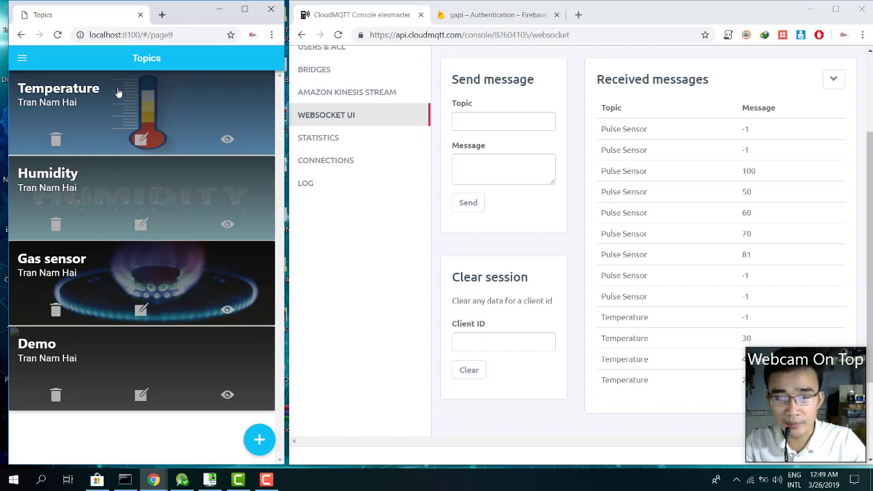
Open the Temperature topic, save it unchanged, and open the navigation menu.
click(141, 140)
double_click(144, 219)
right_click(117, 220)
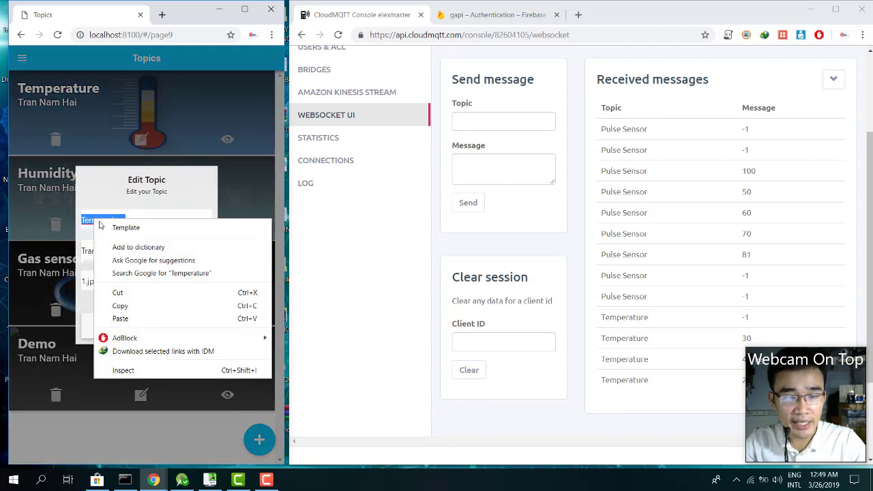
click(237, 140)
click(179, 326)
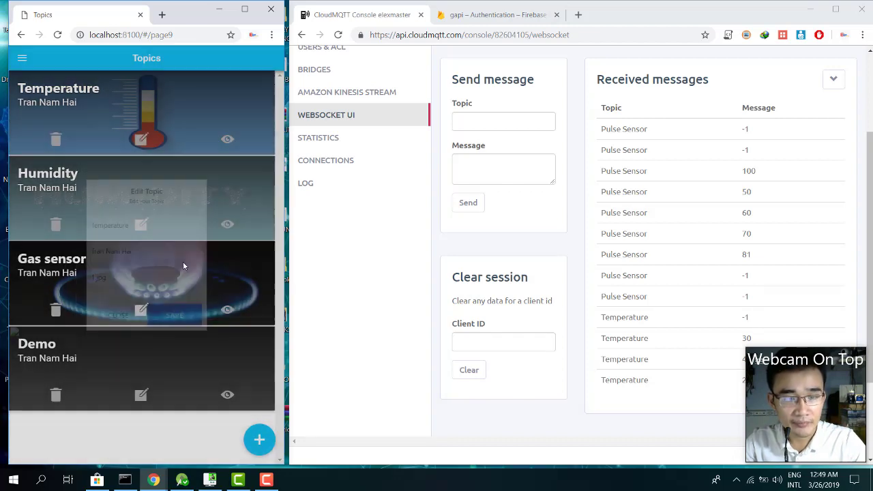
click(22, 58)
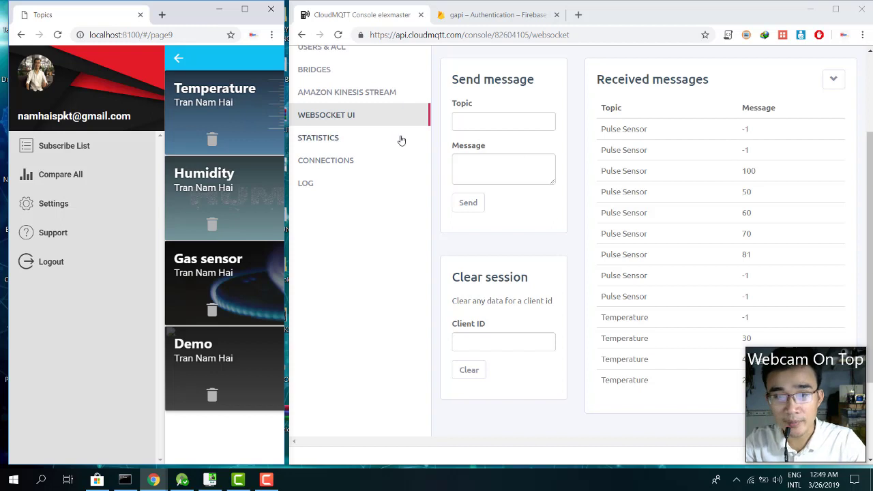
Open CloudMQTT's instance list and show elexmaster's details: m16.cloudmqtt.com, port 12894, WebSockets 32894.
scroll(525, 186, up, 2)
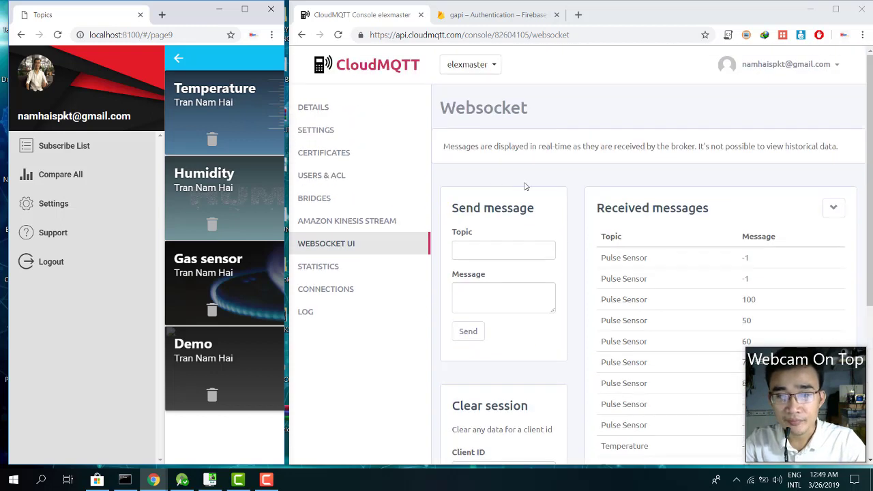
click(803, 67)
click(596, 103)
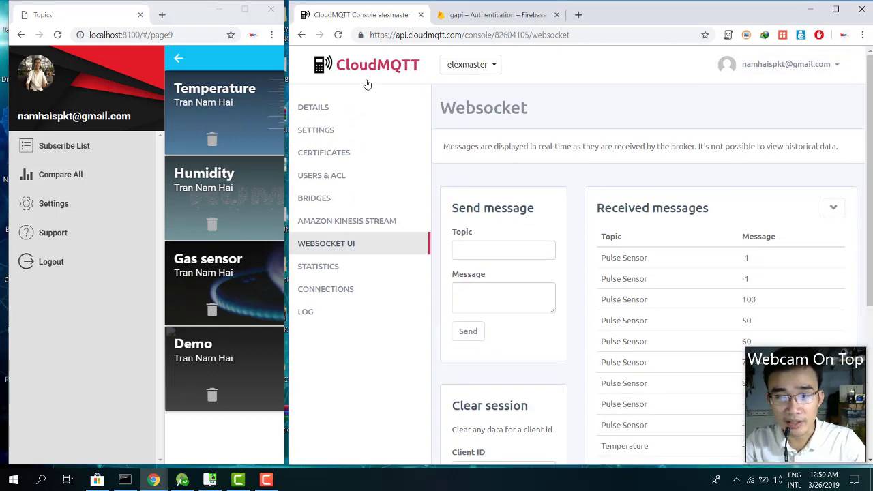
click(325, 109)
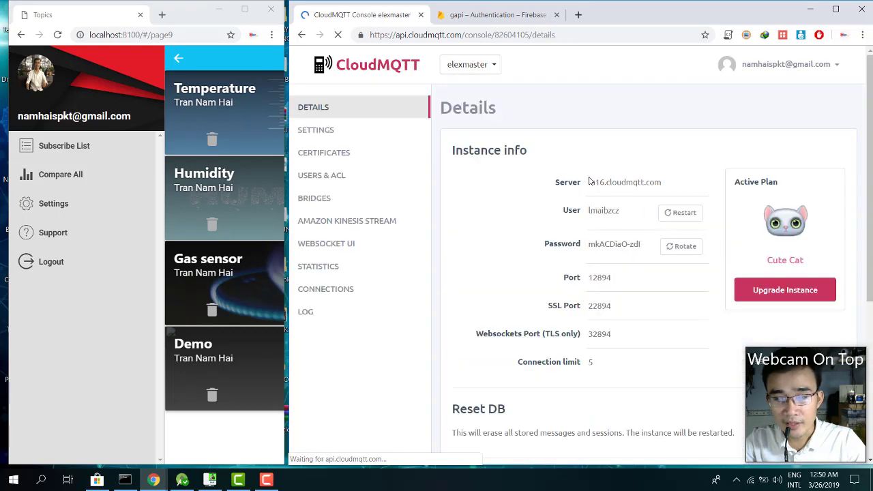
scroll(698, 204, down, 1)
scroll(492, 208, up, 1)
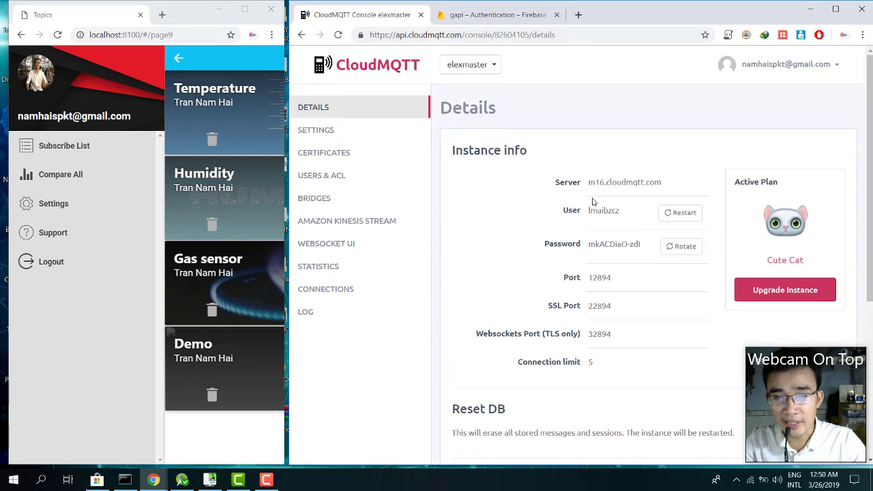
click(491, 66)
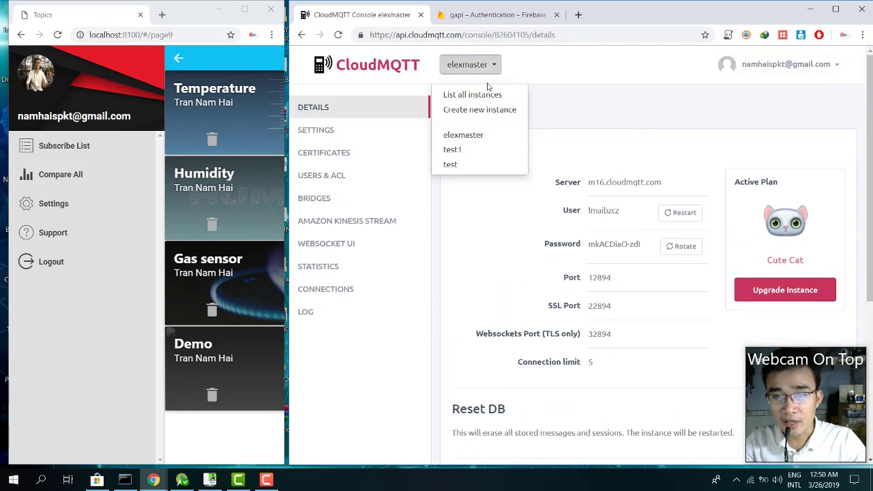
click(486, 96)
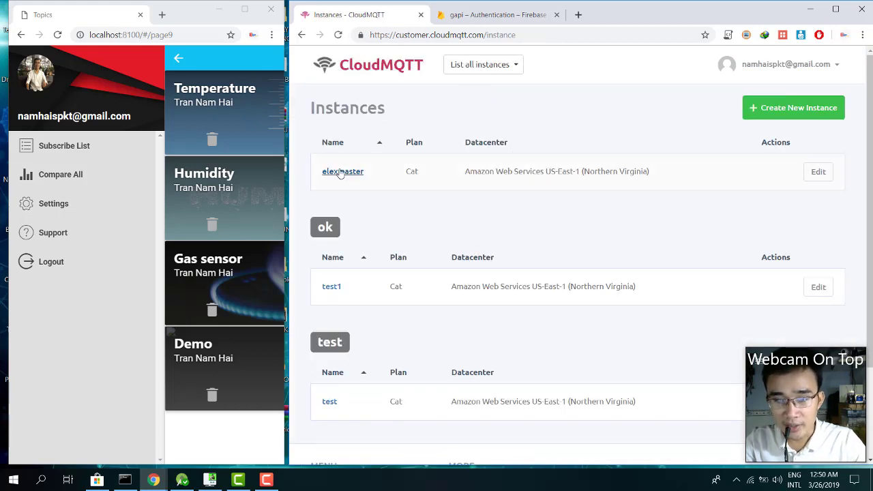
click(340, 172)
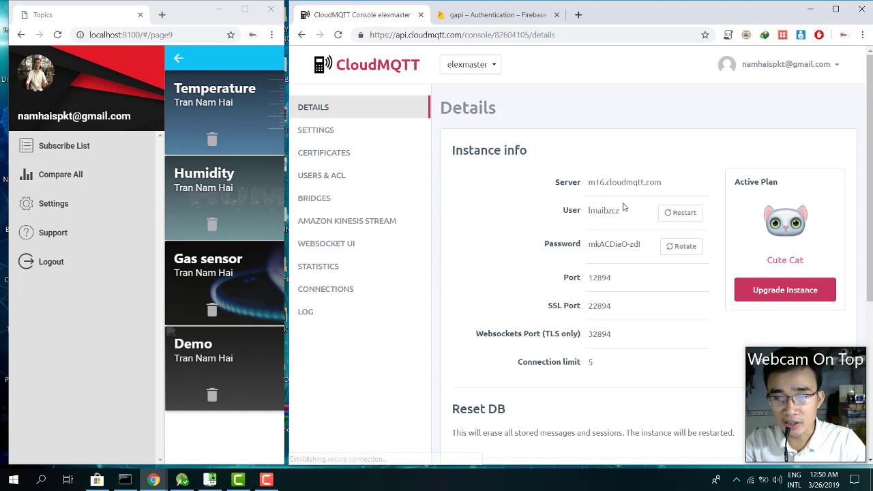
In the app, start then cancel deleting the Temperature topic, and reopen the navigation panel.
click(52, 145)
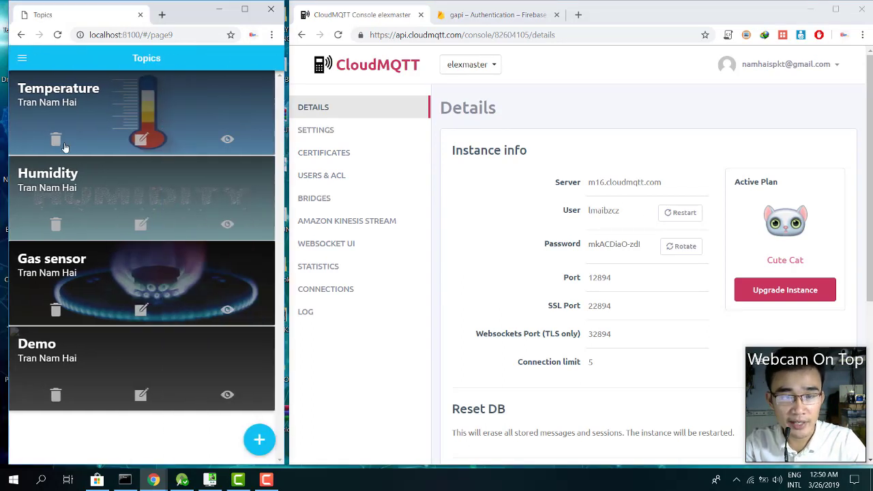
click(56, 139)
click(116, 288)
click(22, 60)
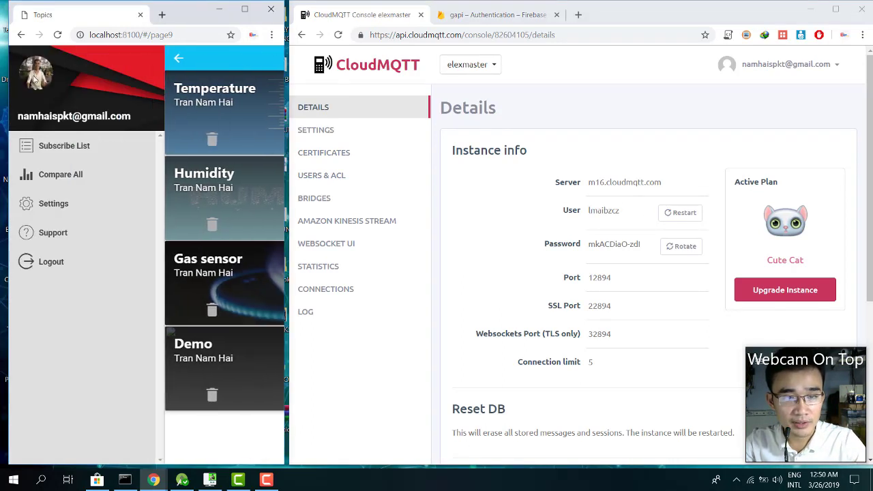
click(76, 148)
click(25, 58)
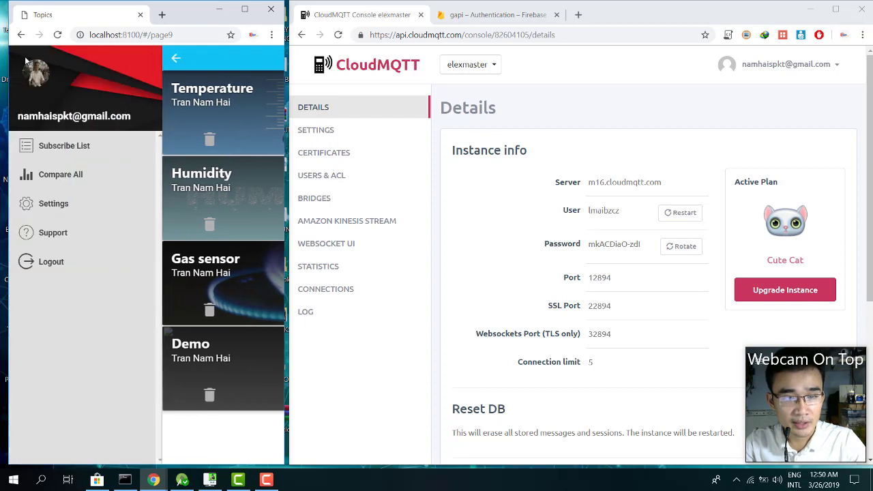
Open the app's Settings and compare server m16.cloudmqtt.com and port 32894 with CloudMQTT Details.
click(65, 206)
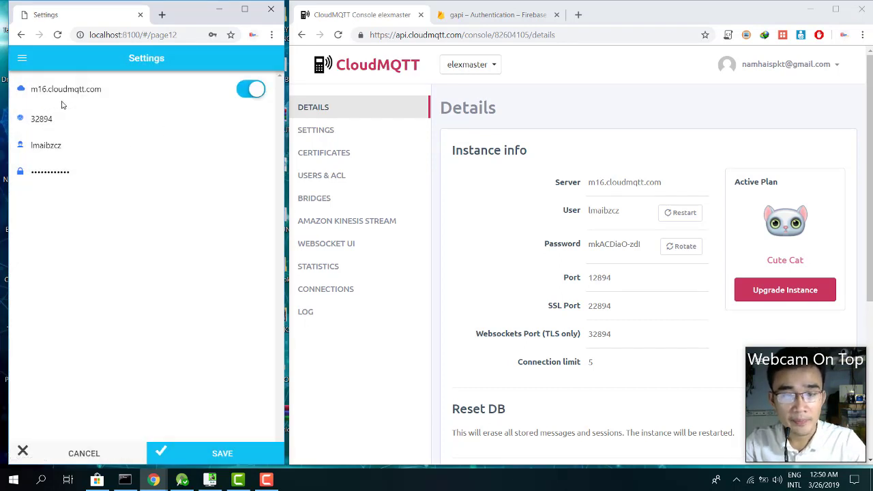
triple_click(109, 89)
click(54, 121)
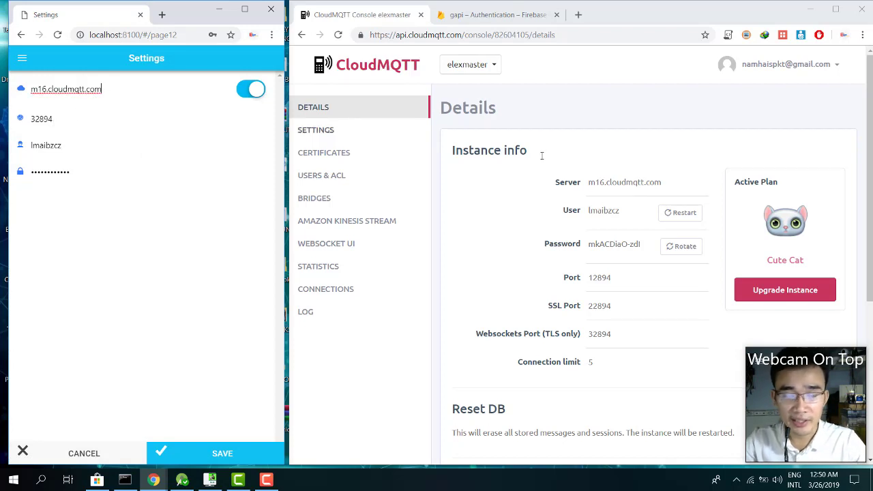
drag(615, 337, 585, 334)
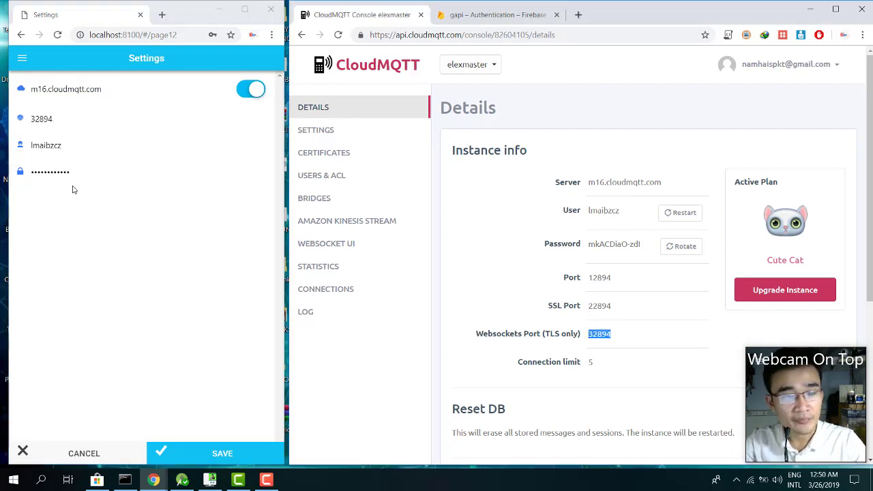
click(609, 211)
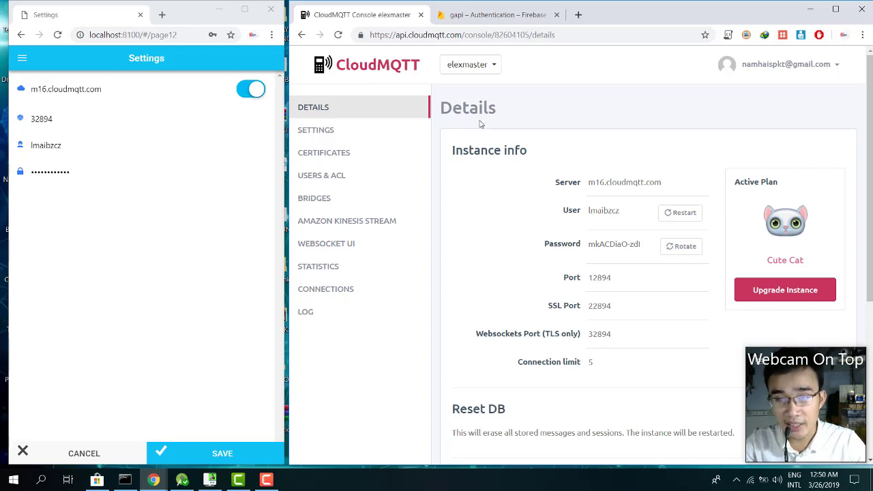
Switch to the test1 instance and paste its server m15.cloudmqtt.com into the app settings.
click(459, 69)
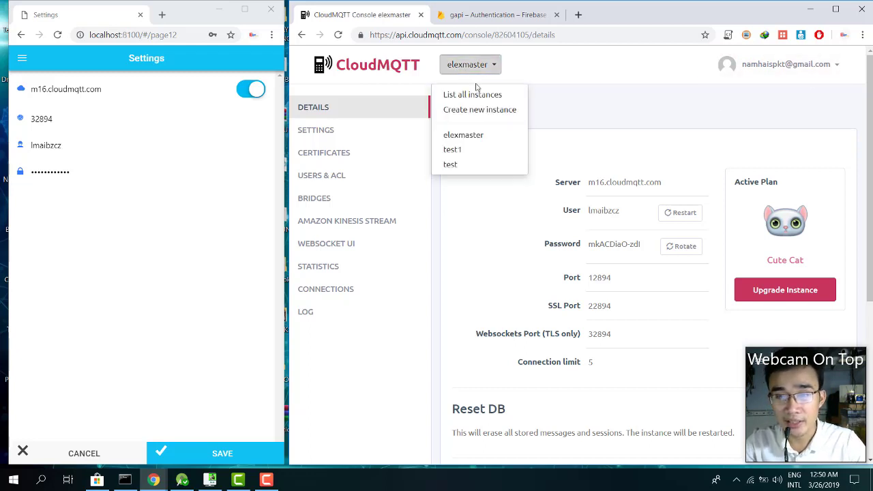
click(468, 149)
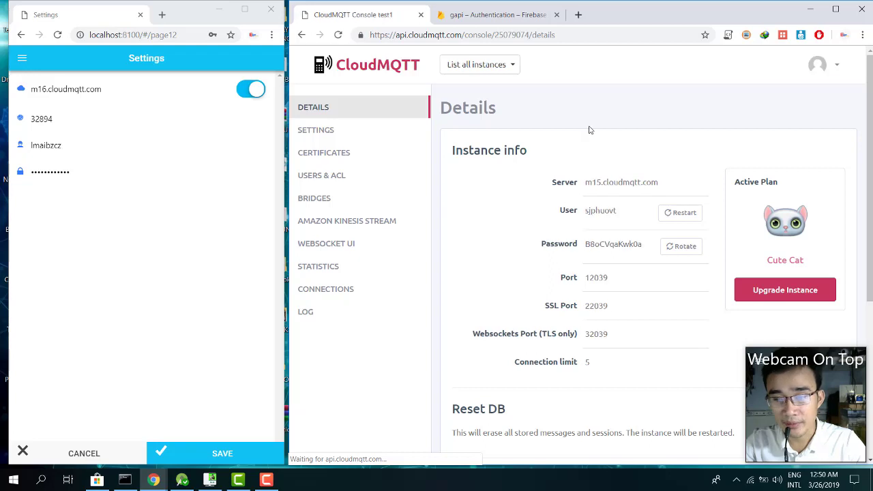
drag(679, 187, 584, 184)
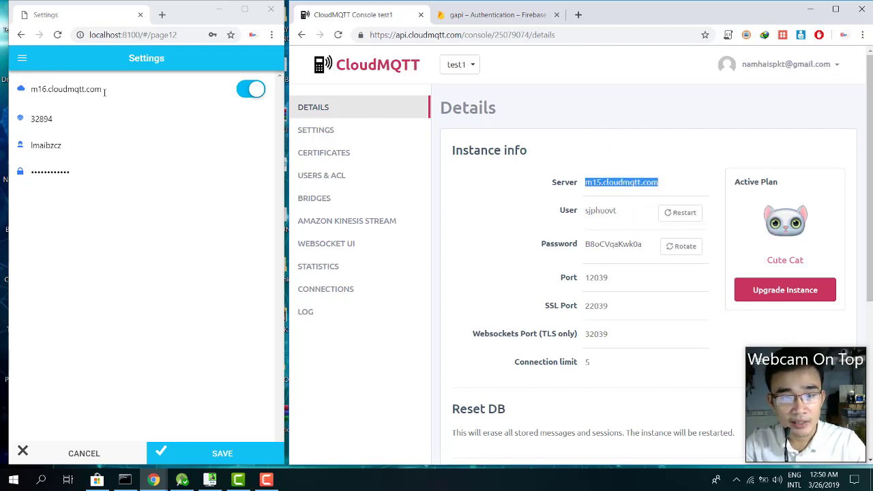
drag(104, 92, 30, 90)
key(ctrl+v)
drag(102, 90, 42, 91)
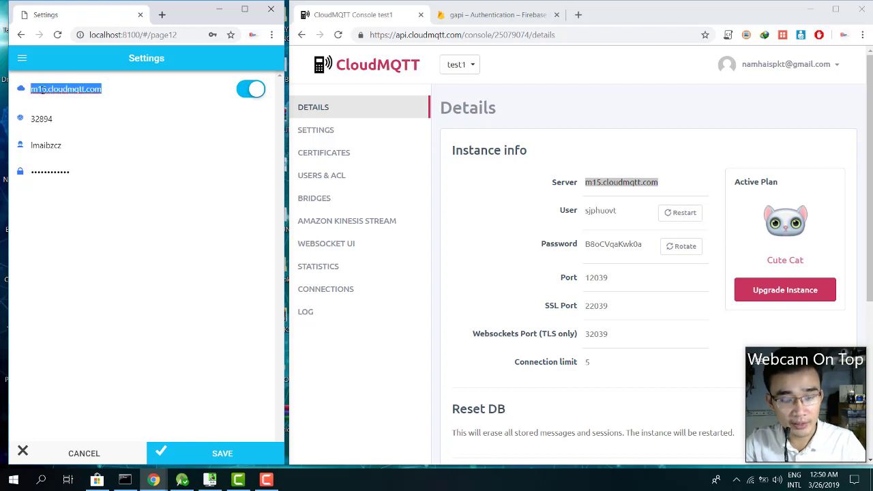
Copy the test1 instance's username and password into the app's user and password fields.
double_click(605, 210)
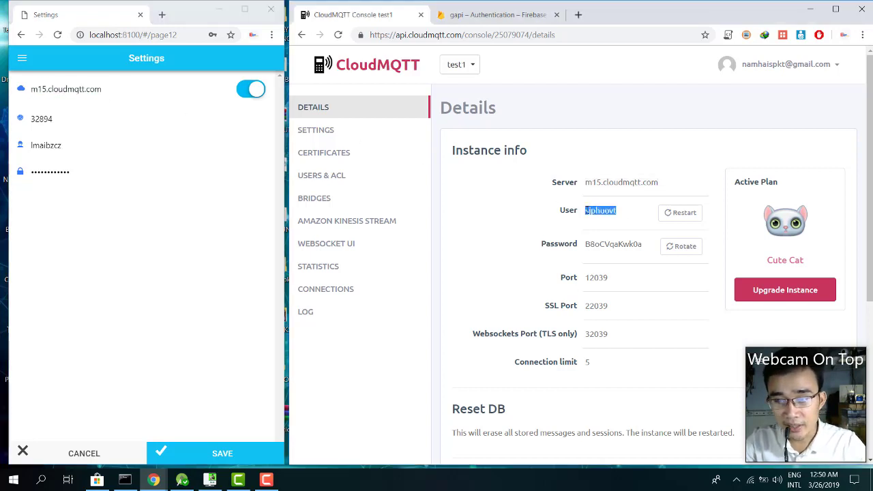
right_click(600, 211)
click(624, 218)
double_click(39, 146)
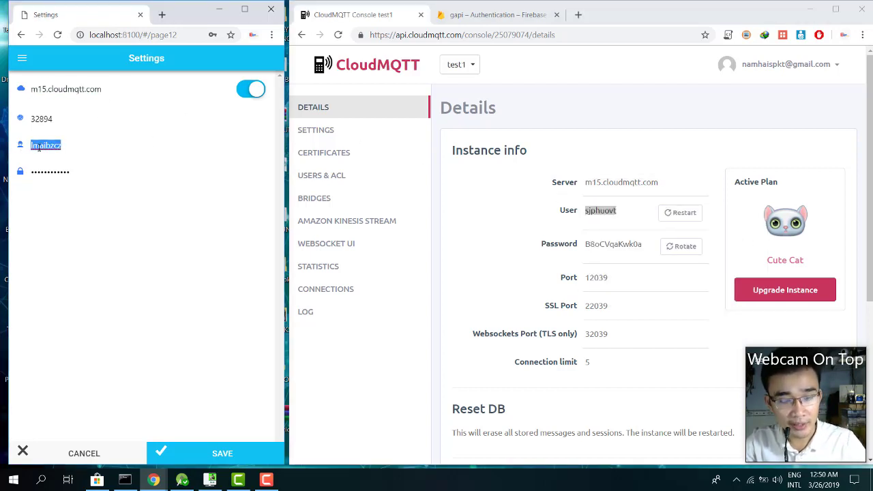
key(ctrl+v)
drag(644, 244, 586, 243)
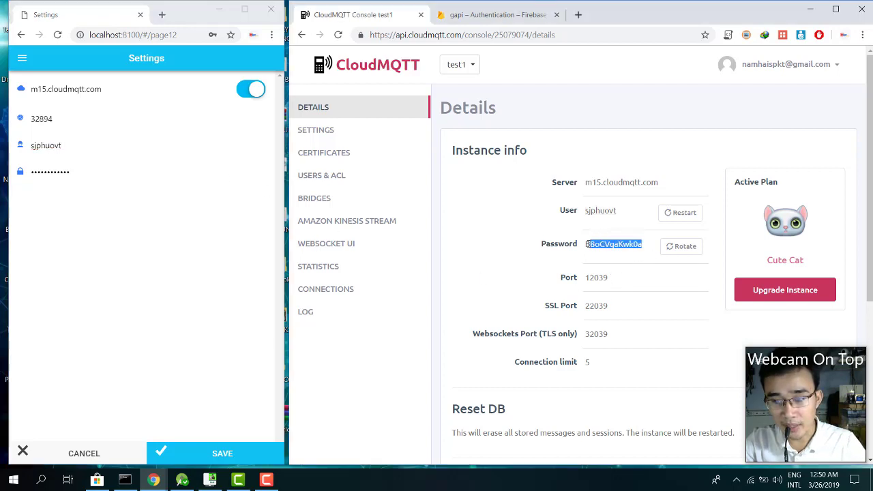
drag(66, 148, 25, 148)
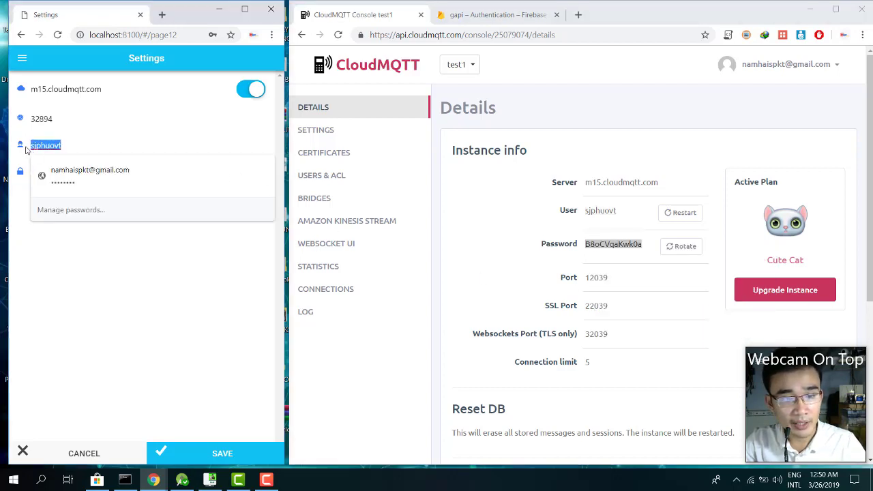
drag(70, 172, 7, 172)
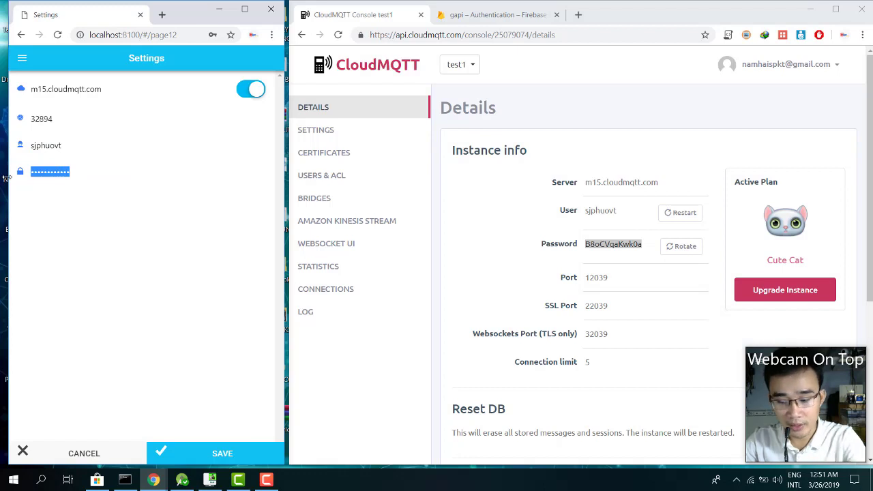
key(BackSpace)
key(ctrl+v)
Replace the app's port 32894 with WebSockets port 32039 and save the settings.
drag(608, 334, 584, 334)
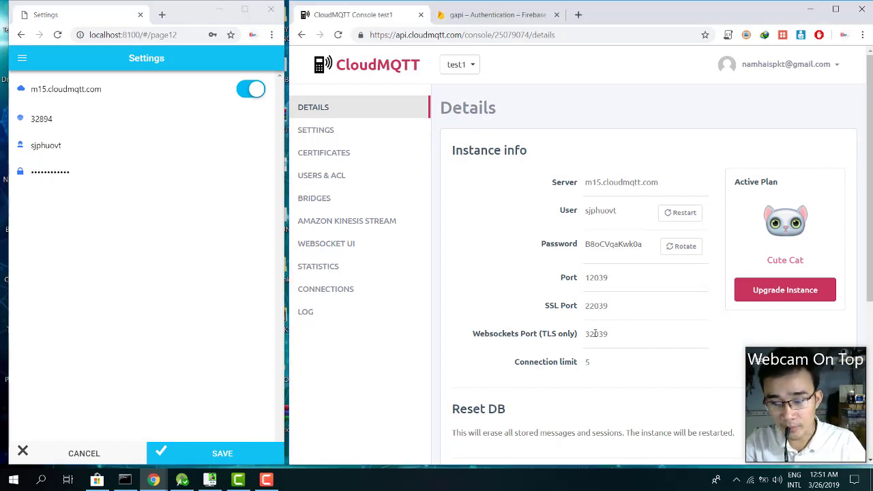
right_click(584, 334)
click(617, 340)
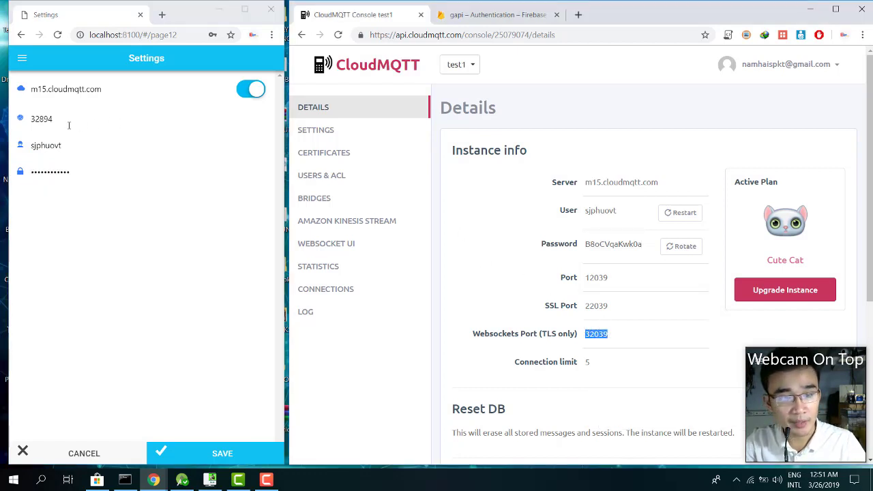
drag(55, 118, 22, 126)
key(ctrl+v)
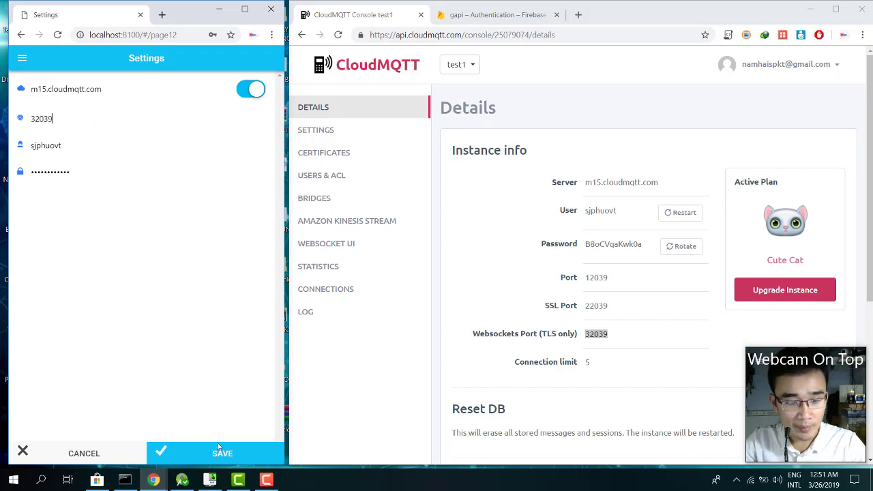
click(218, 447)
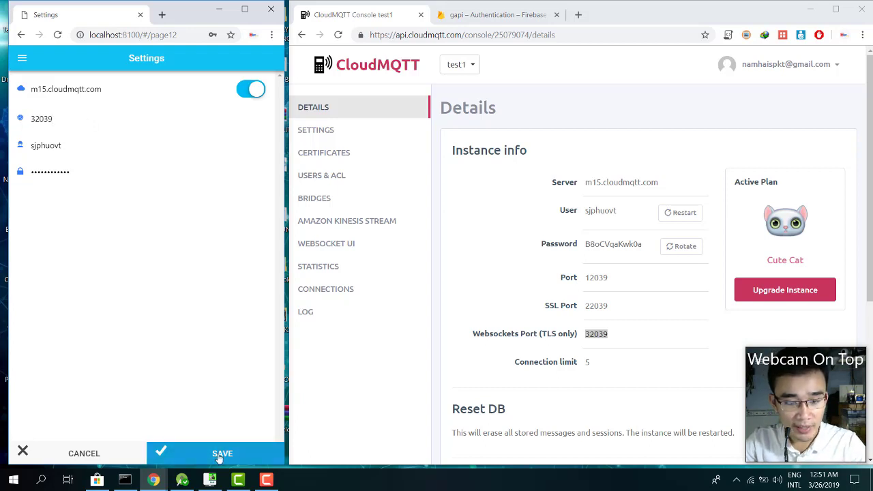
Open Firebase's Realtime Database and scroll to the mqtt record showing m15.cloudmqtt.com and port 32039.
click(497, 15)
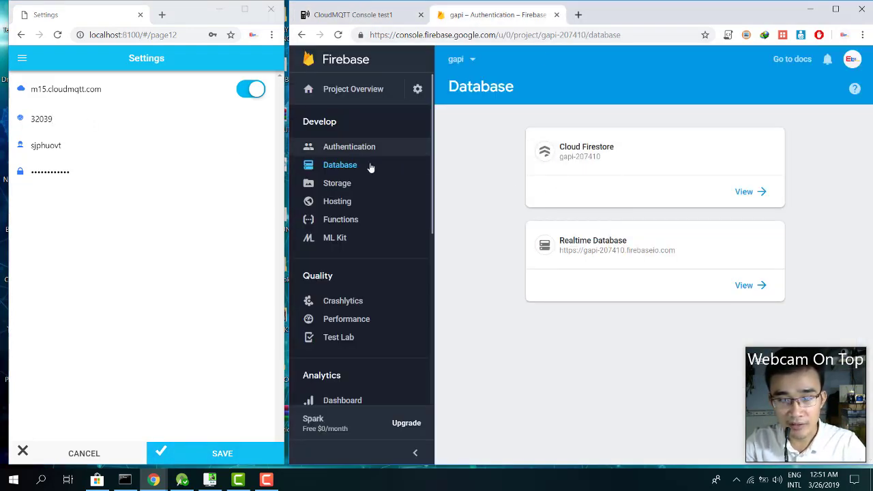
click(651, 247)
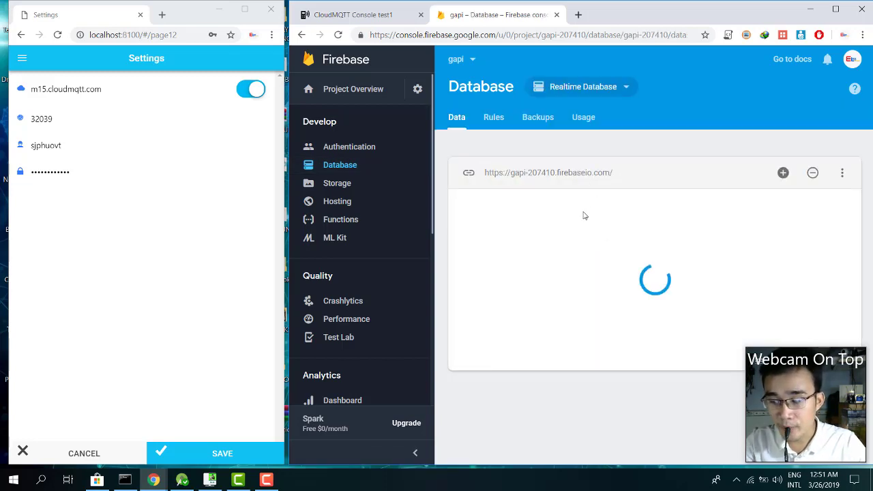
scroll(583, 215, down, 5)
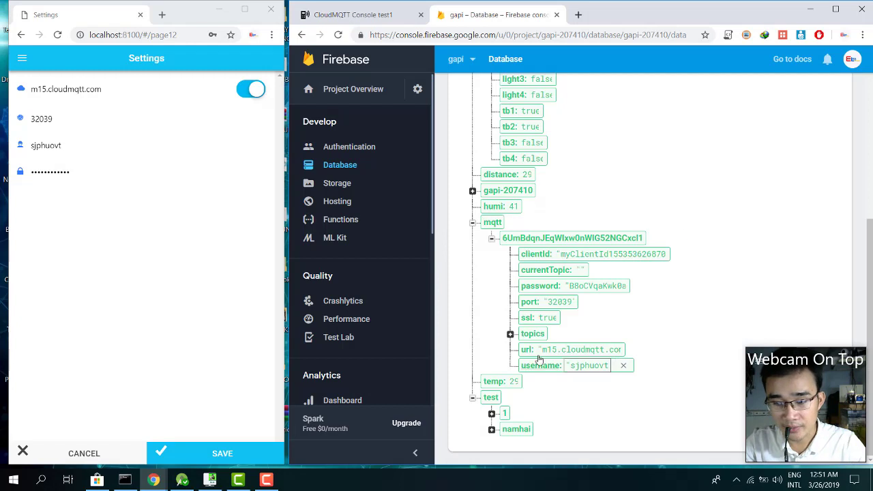
scroll(548, 334, up, 2)
scroll(677, 307, down, 2)
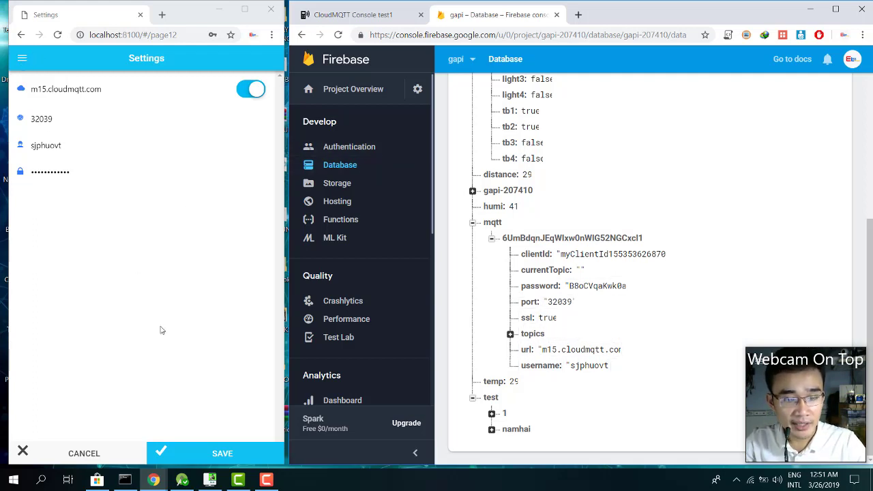
click(24, 65)
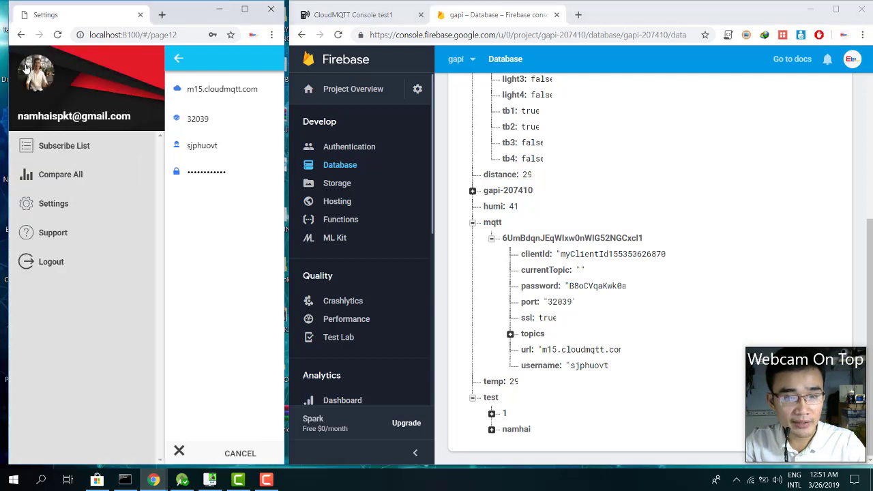
From Subscribe List, open the Temperature topic's Live Sensor data graph.
click(79, 150)
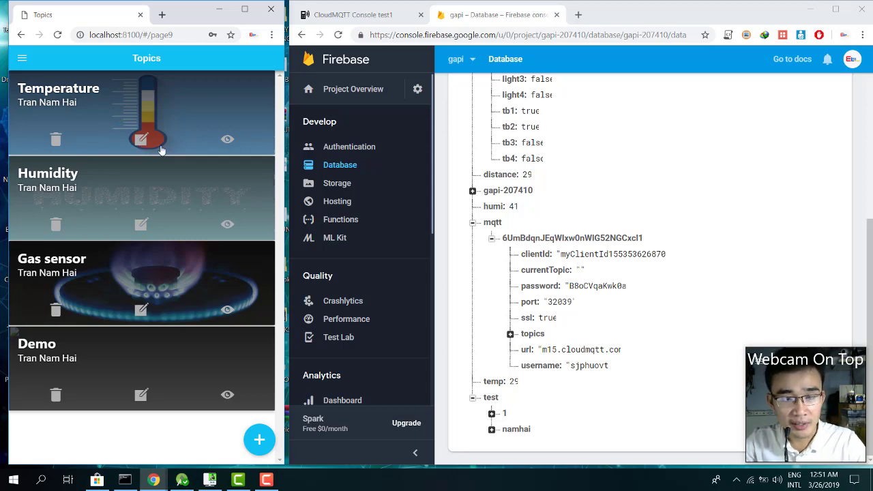
click(142, 140)
click(122, 328)
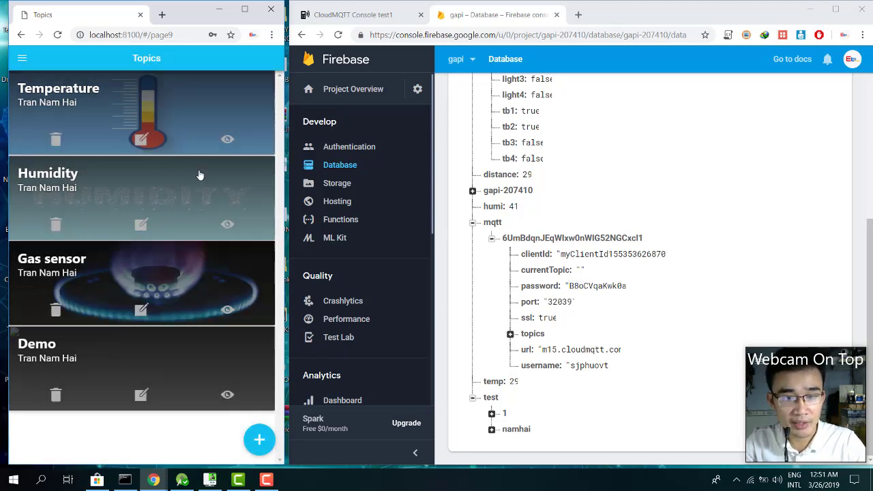
click(224, 148)
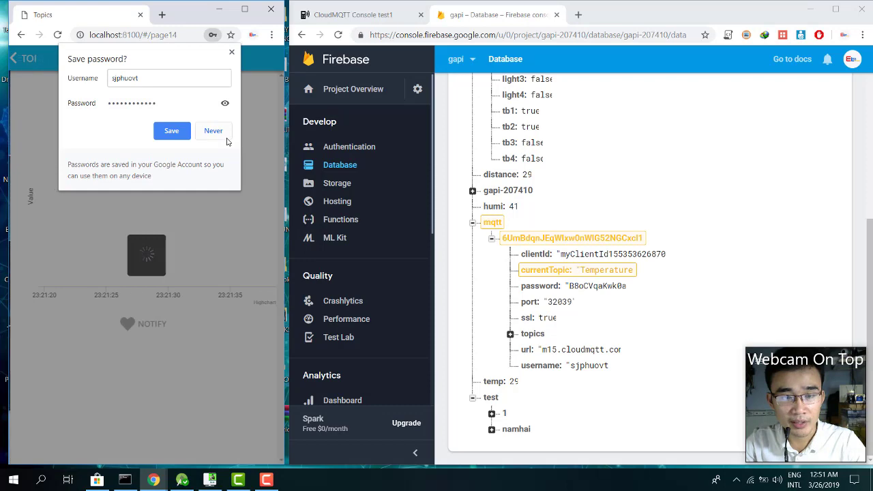
click(233, 58)
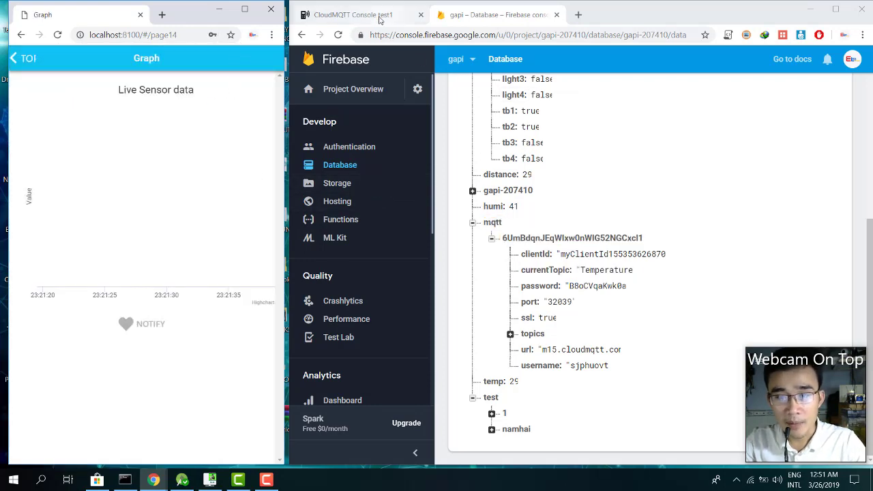
In the CloudMQTT console, open the instance's WEBSOCKET UI page.
click(352, 14)
scroll(766, 269, down, 2)
scroll(613, 245, up, 2)
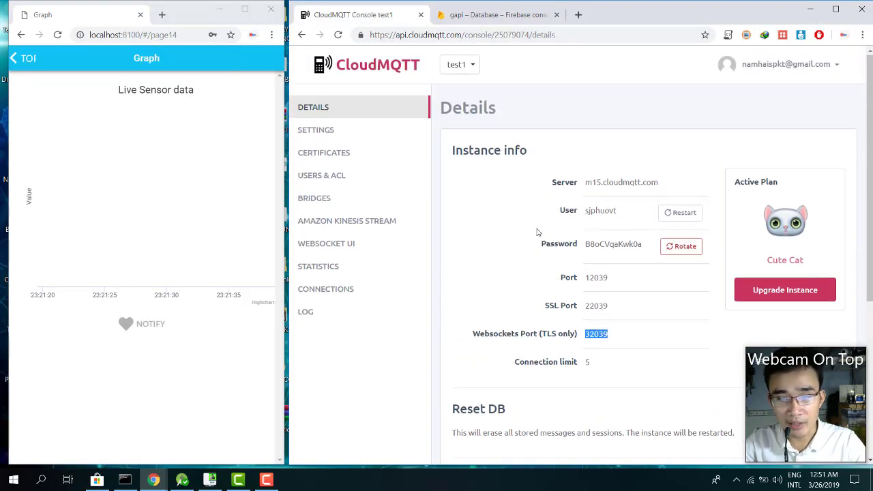
click(341, 251)
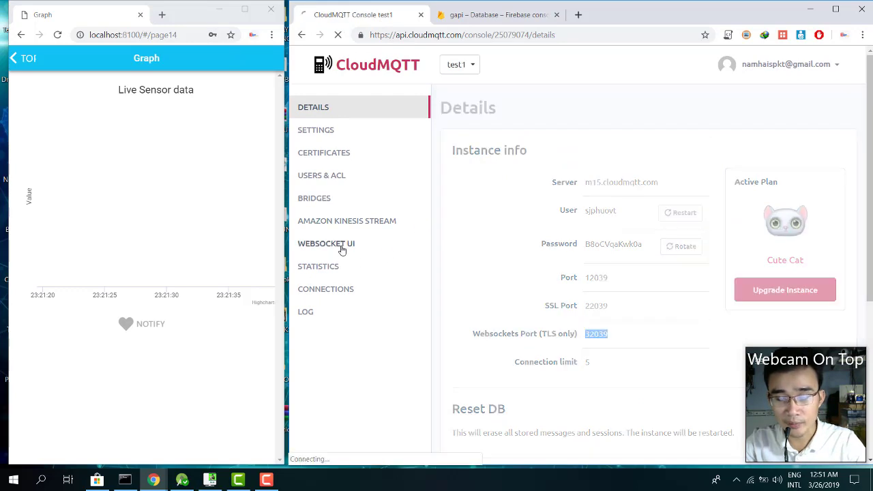
Copy the Temperature topic name into the Topic field and publish the value 30.
scroll(545, 259, down, 1)
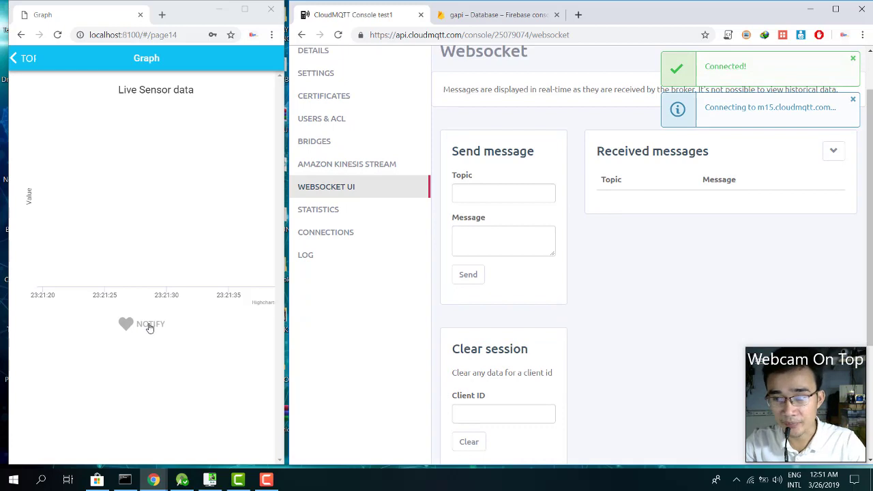
click(150, 326)
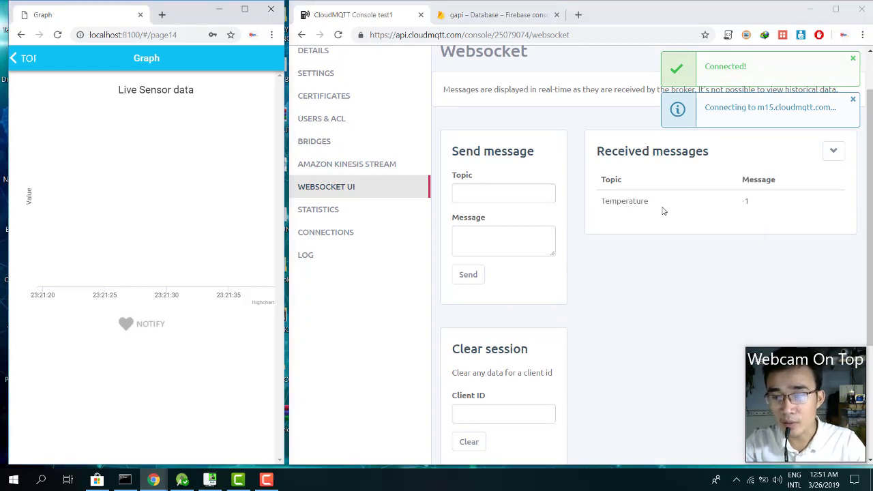
drag(649, 201, 602, 201)
right_click(607, 201)
click(634, 212)
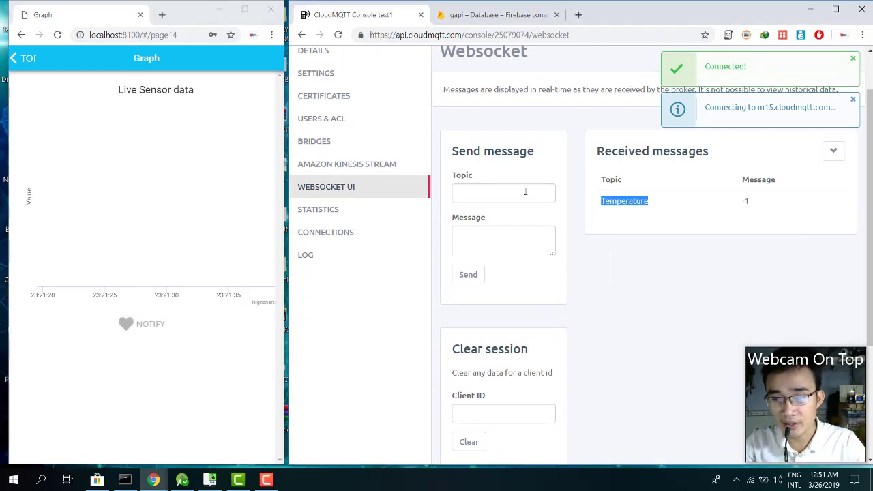
click(525, 191)
key(ctrl+v)
click(511, 234)
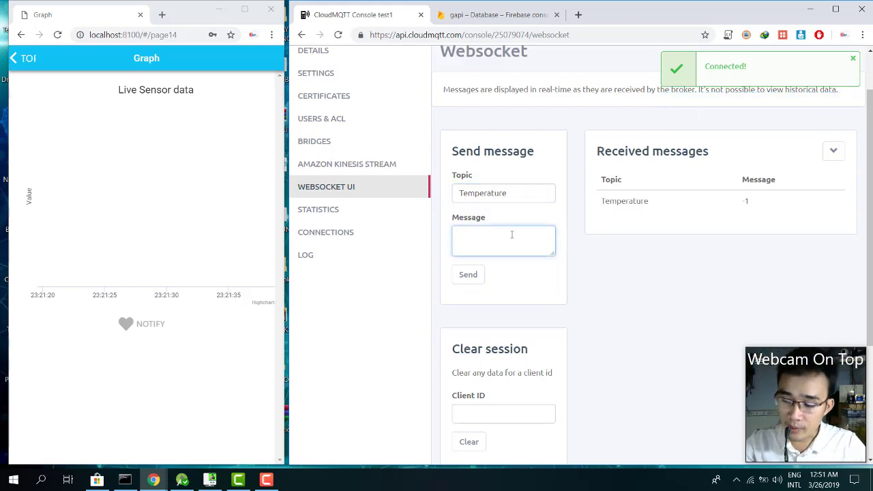
text(30)
click(471, 276)
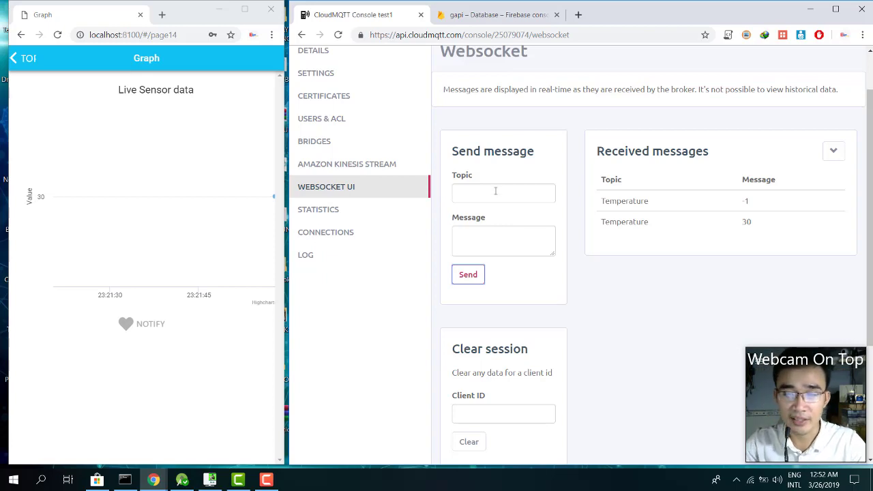
Publish the values 40 and 25 on the Temperature topic.
click(495, 191)
text(Temperature)
click(497, 240)
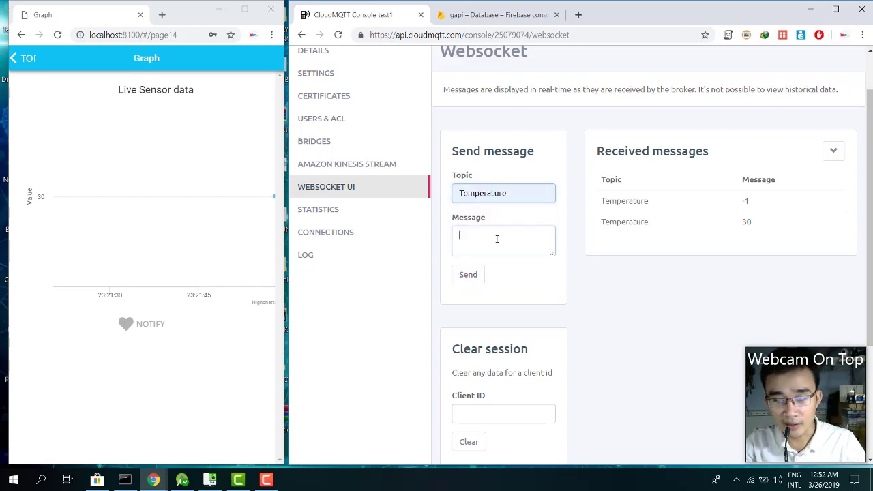
click(497, 238)
text(40)
click(467, 274)
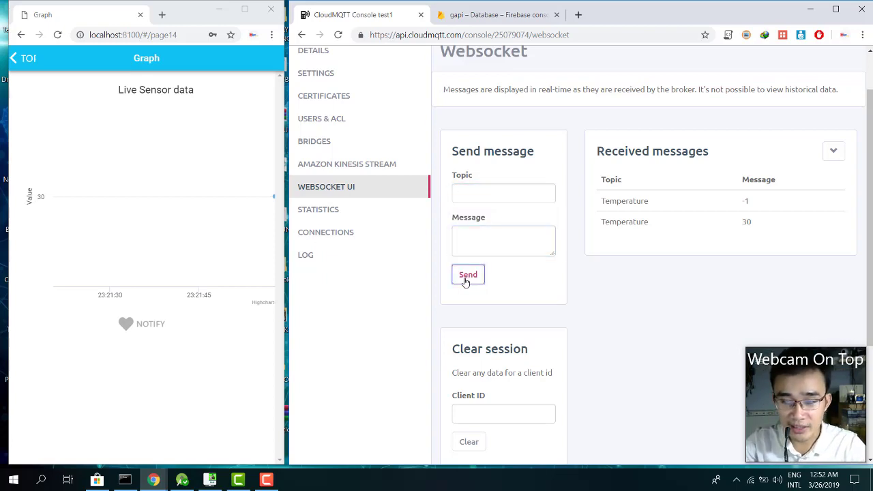
click(490, 236)
click(493, 191)
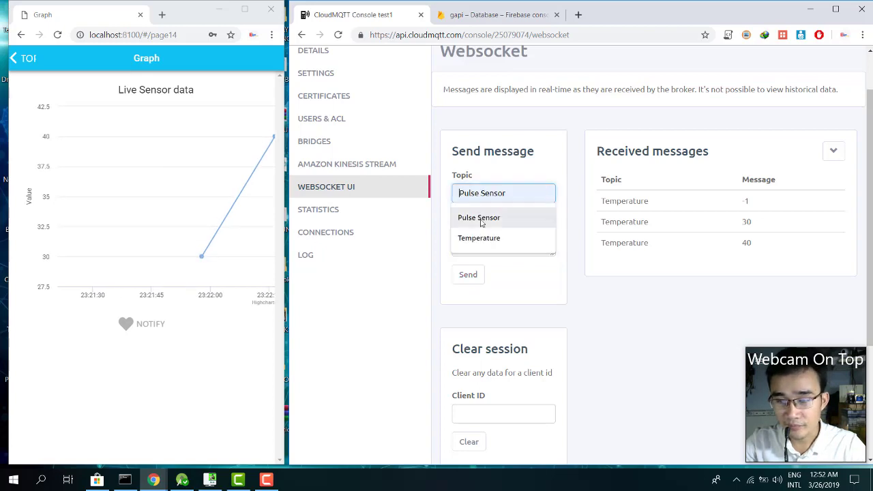
click(485, 229)
click(487, 237)
text(25)
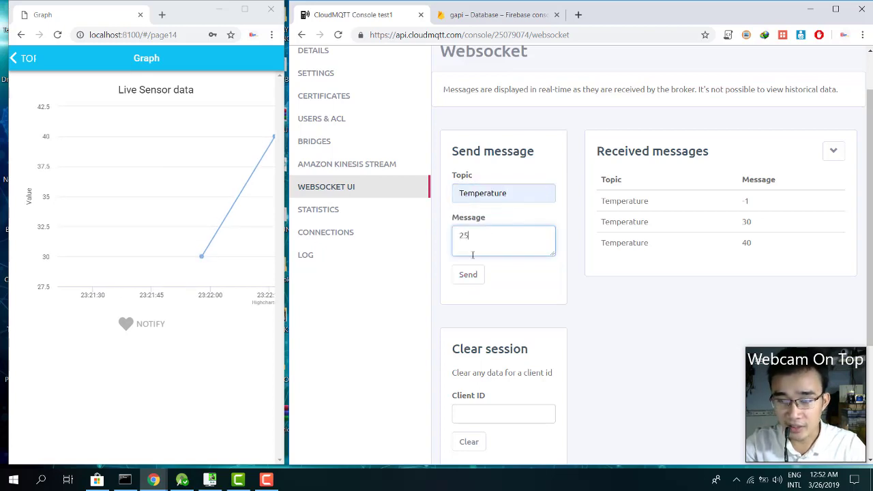
click(468, 274)
Publish 50 and then 30 on Temperature, then return the app to the Topics list.
click(492, 231)
click(493, 194)
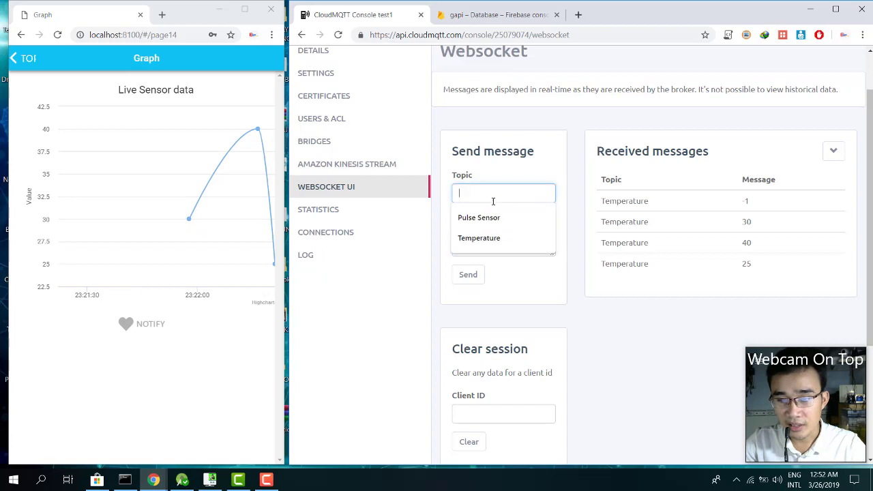
click(496, 237)
click(493, 242)
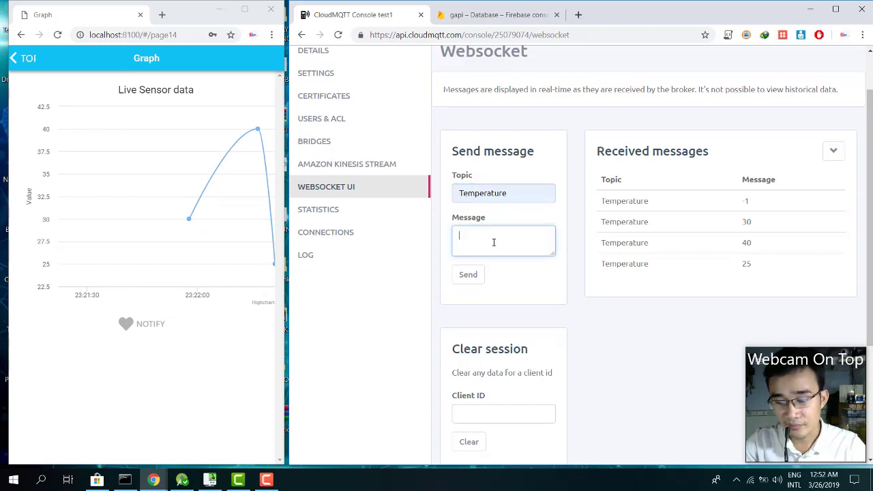
text(50)
click(467, 274)
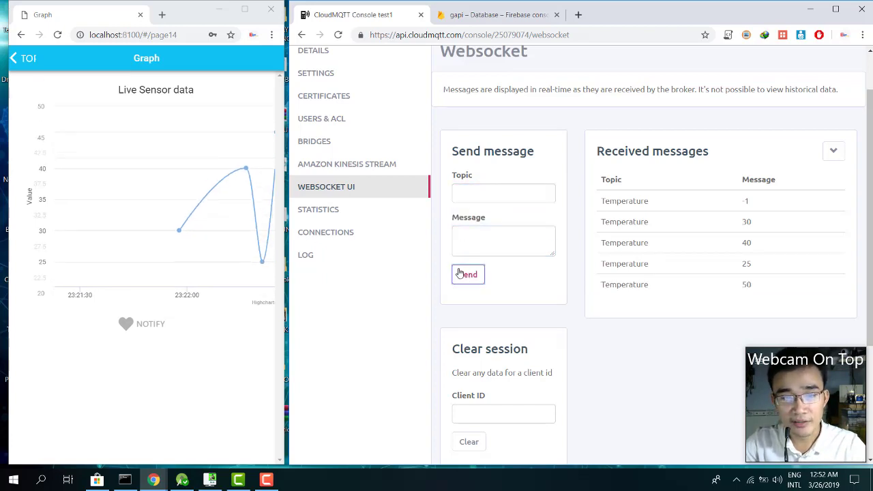
click(487, 197)
click(487, 236)
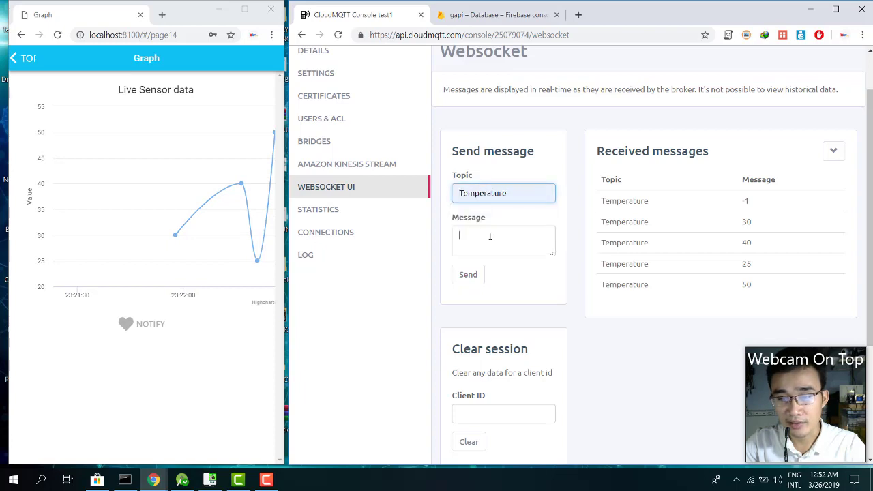
click(489, 237)
click(469, 274)
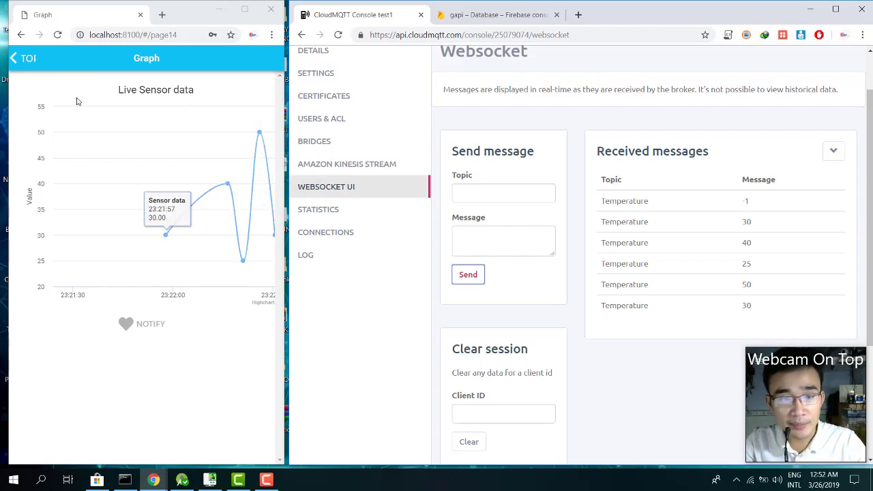
click(14, 60)
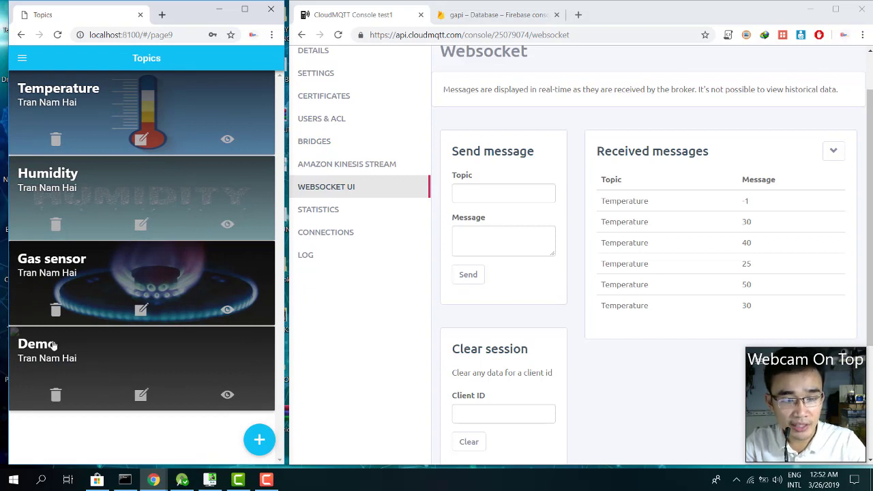
Open the Demo topic's Live Sensor data graph after opening and closing its Edit dialog.
click(140, 394)
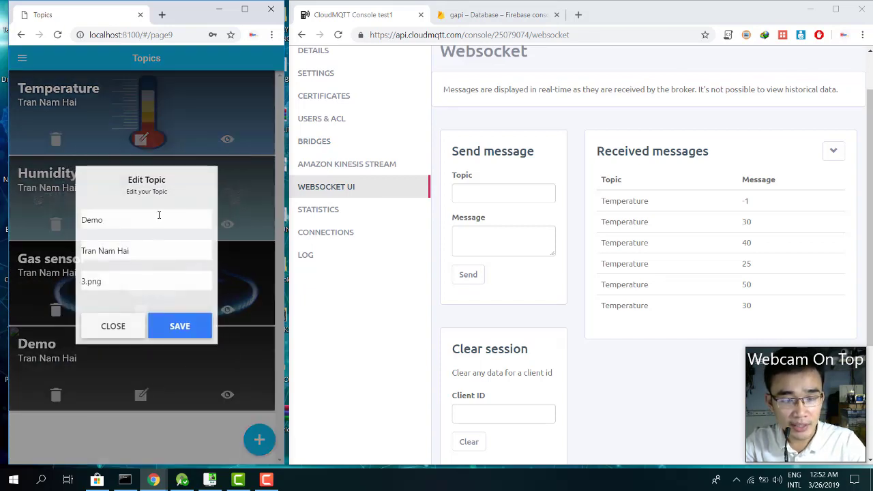
click(121, 325)
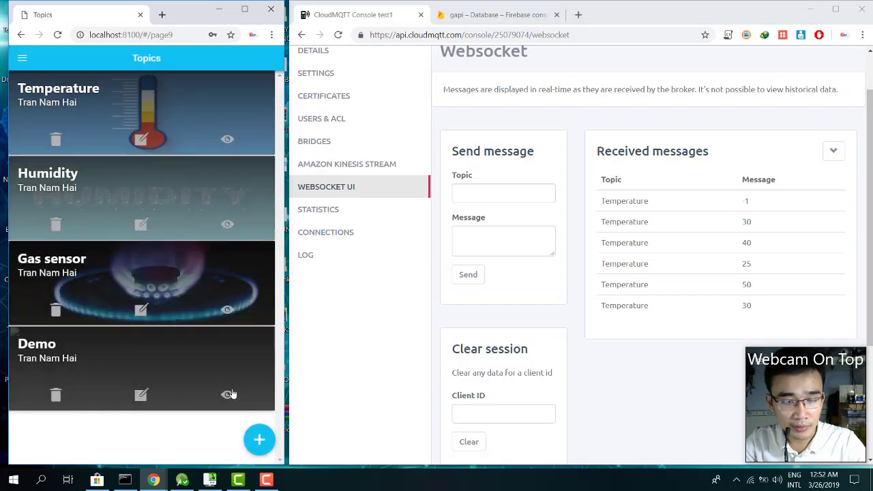
click(227, 394)
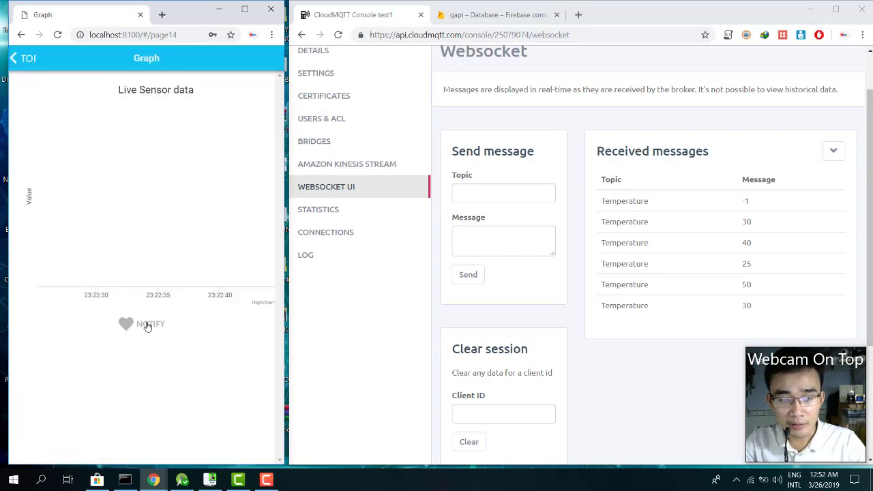
Turn on NOTIFY live updates, copy 'Demo' into the Topic field, and publish 200.
click(147, 326)
mouse_move(643, 334)
mouse_down()
mouse_move(593, 335)
mouse_move(606, 328)
mouse_up()
click(628, 332)
right_click(604, 327)
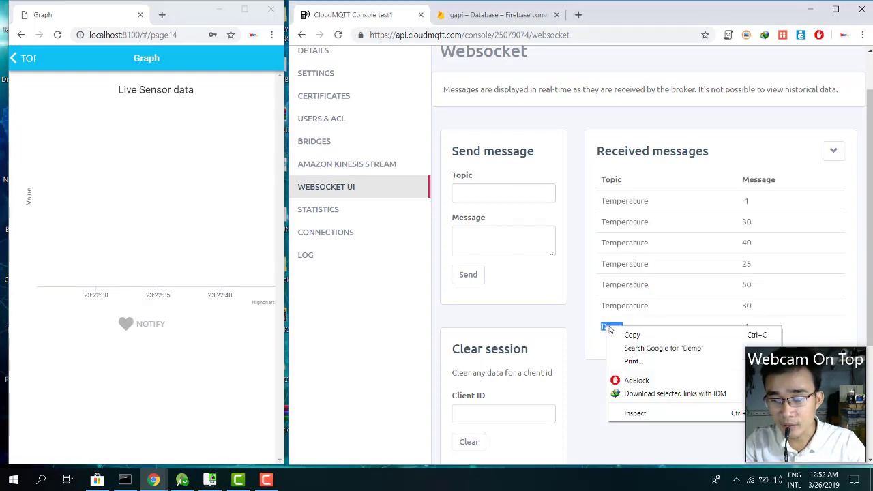
click(628, 334)
click(491, 193)
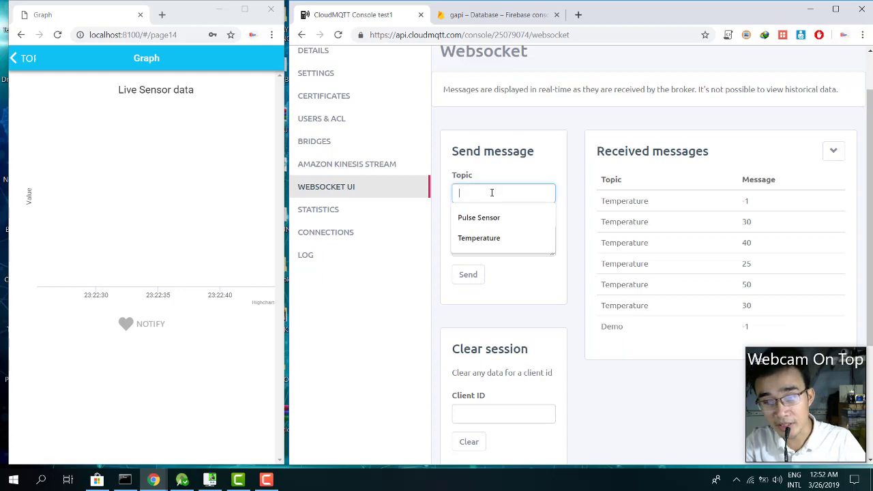
key(ctrl+v)
click(482, 253)
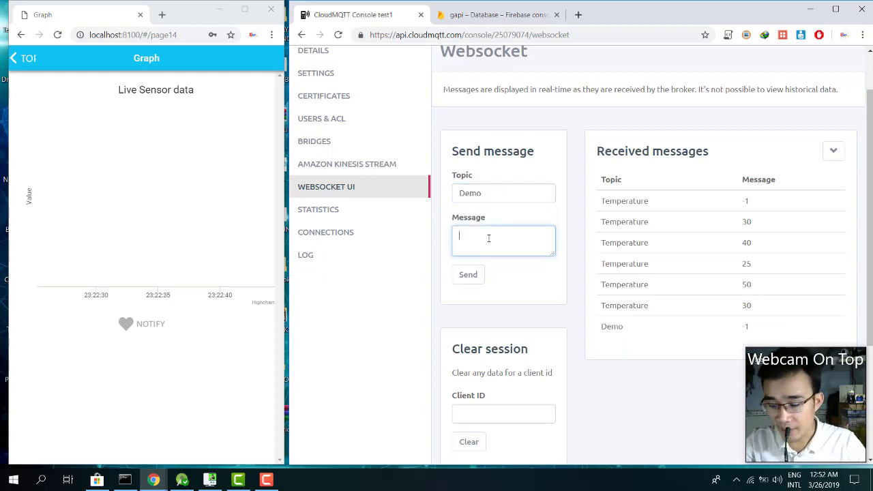
click(468, 274)
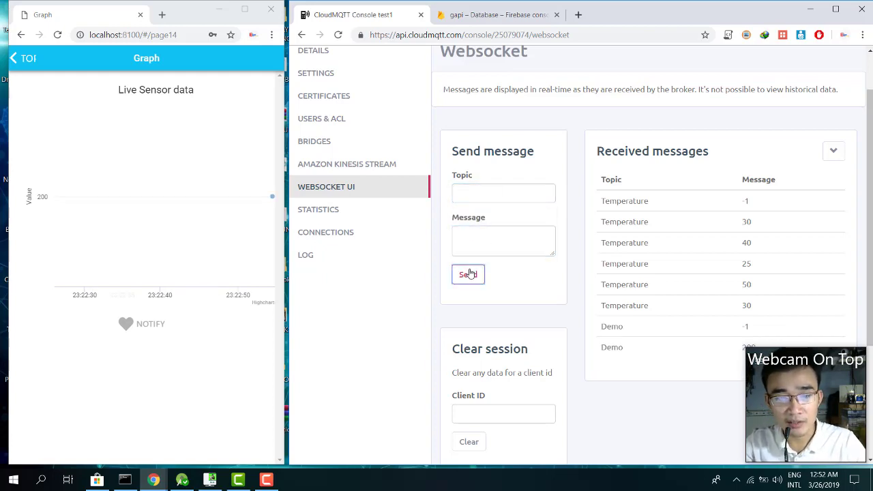
Publish the values 30 and 60 on the Demo topic.
click(495, 192)
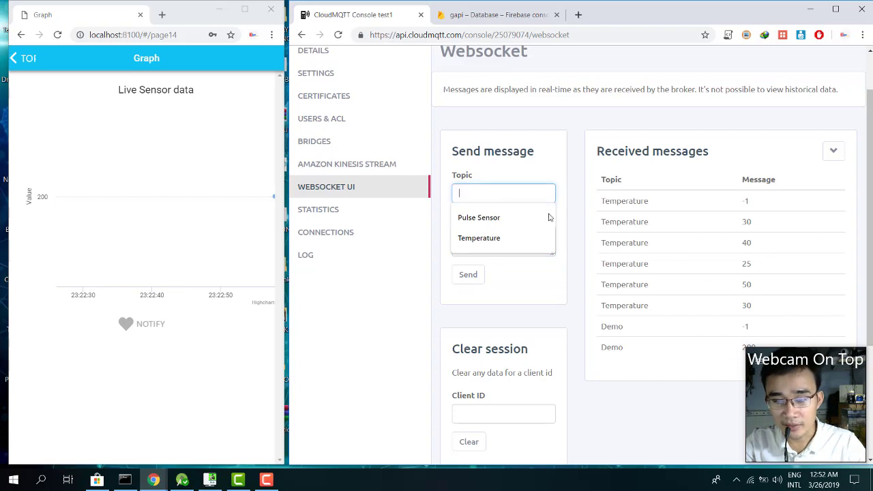
text(Demo)
click(513, 247)
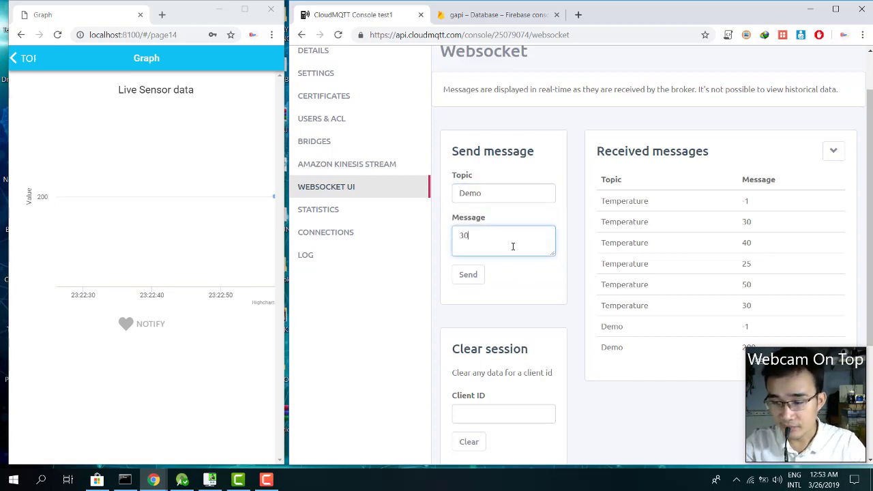
click(469, 275)
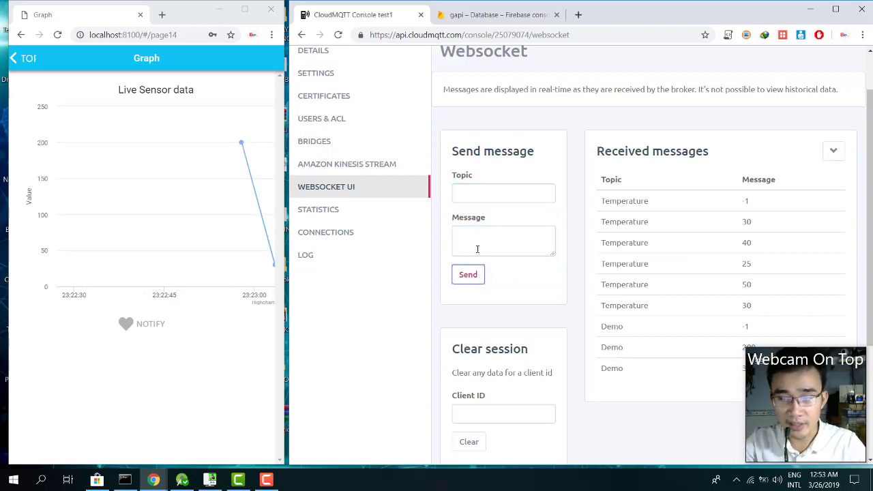
click(525, 241)
click(485, 195)
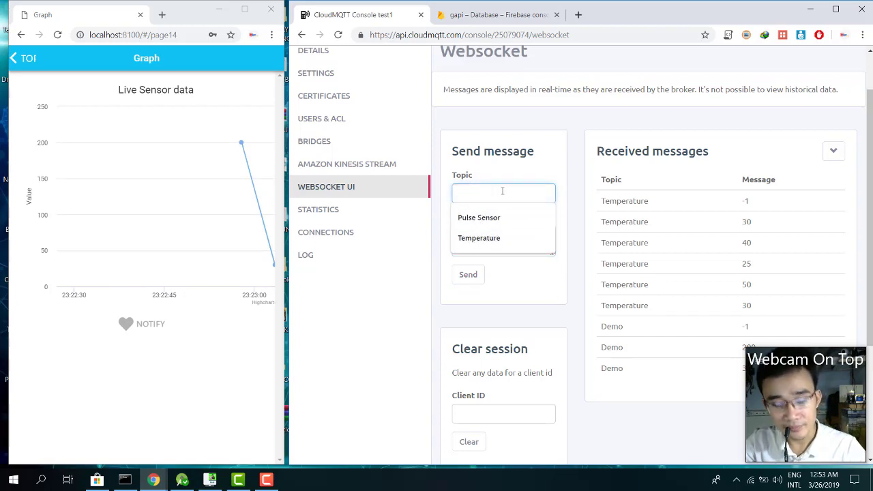
text(Demo)
click(485, 235)
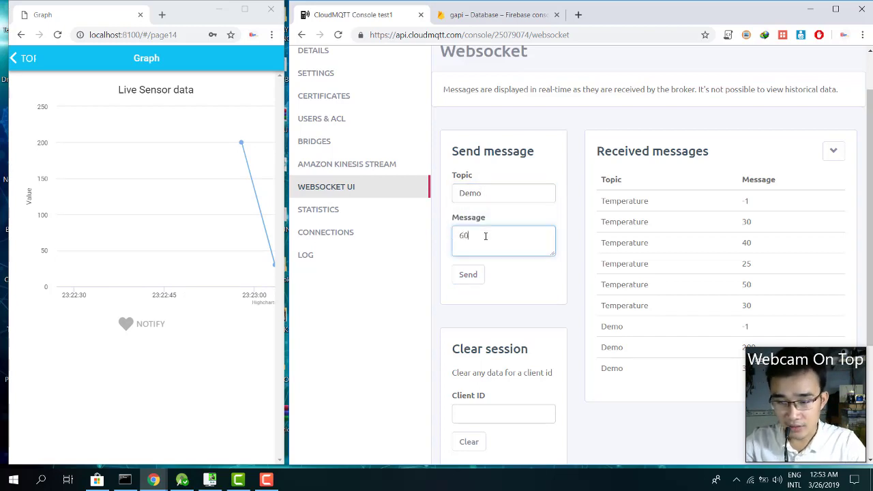
click(468, 274)
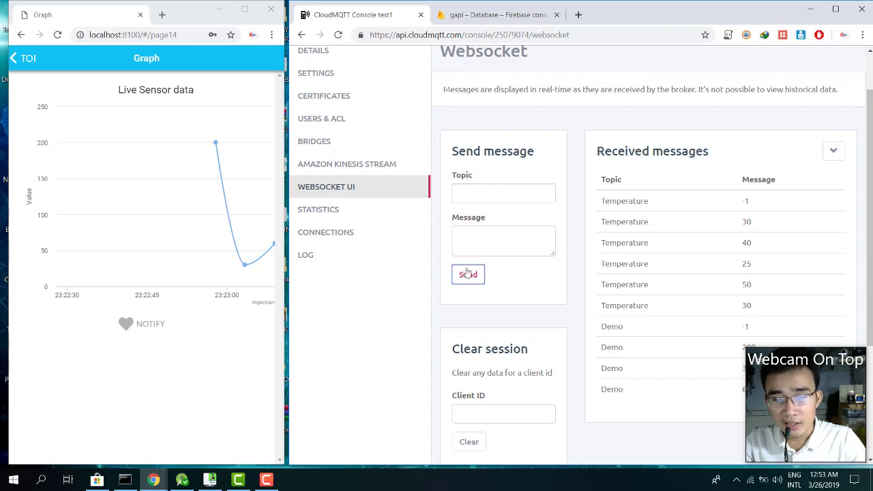
Publish 25 and then a value near 300 on the Demo topic.
click(499, 246)
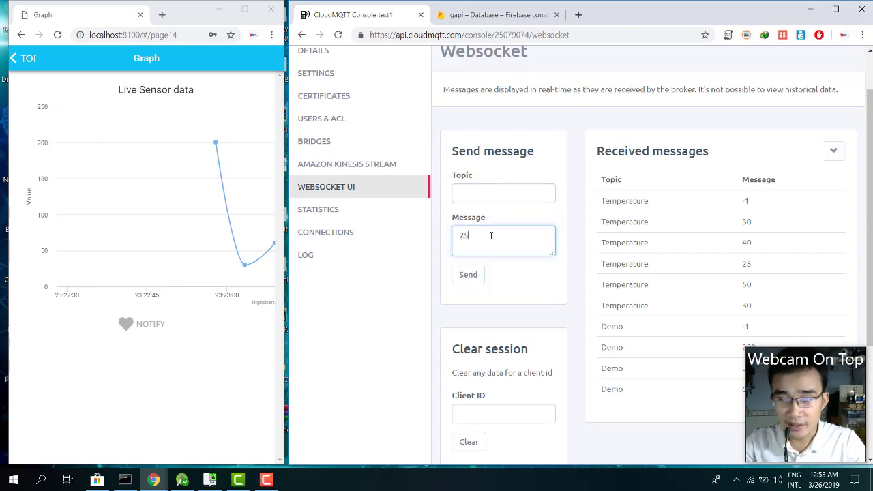
click(497, 194)
text(Demo)
key(Tab)
text(25)
click(470, 276)
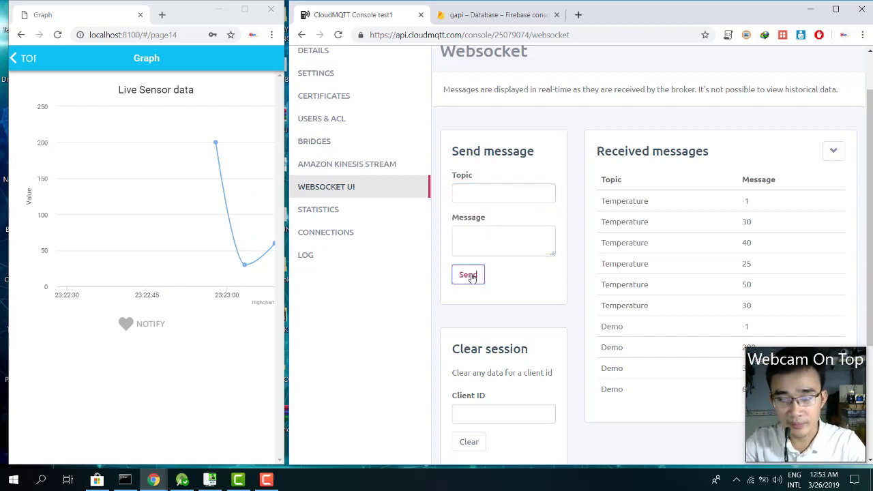
click(487, 196)
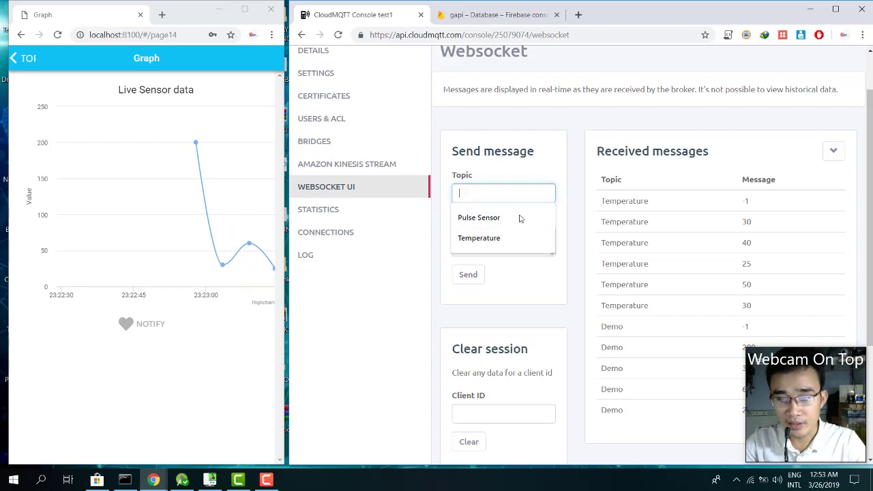
text(Demo)
click(486, 245)
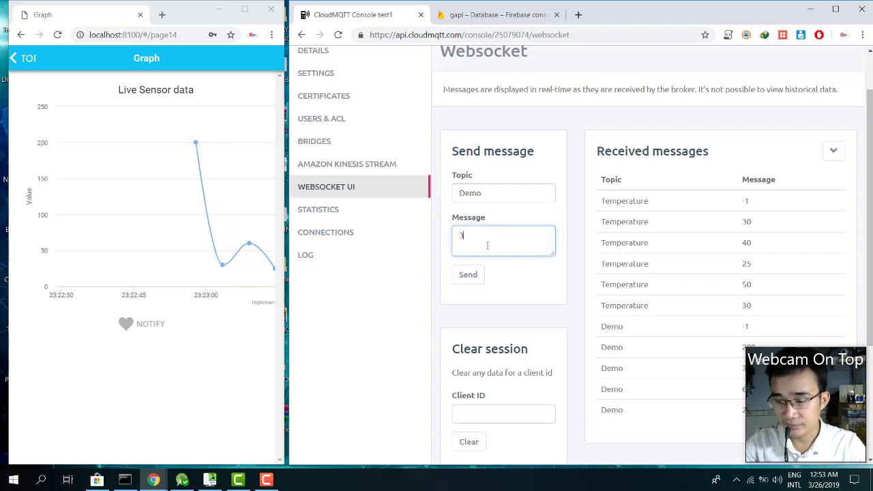
click(469, 276)
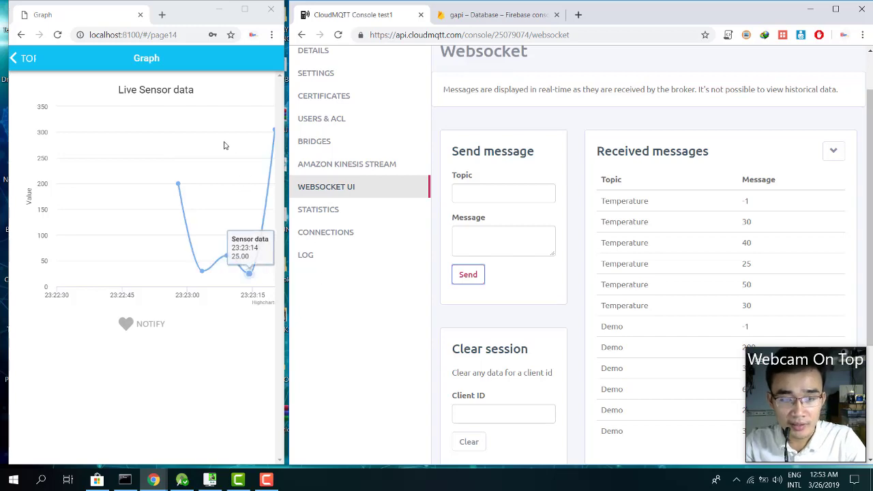
mouse_move(196, 143)
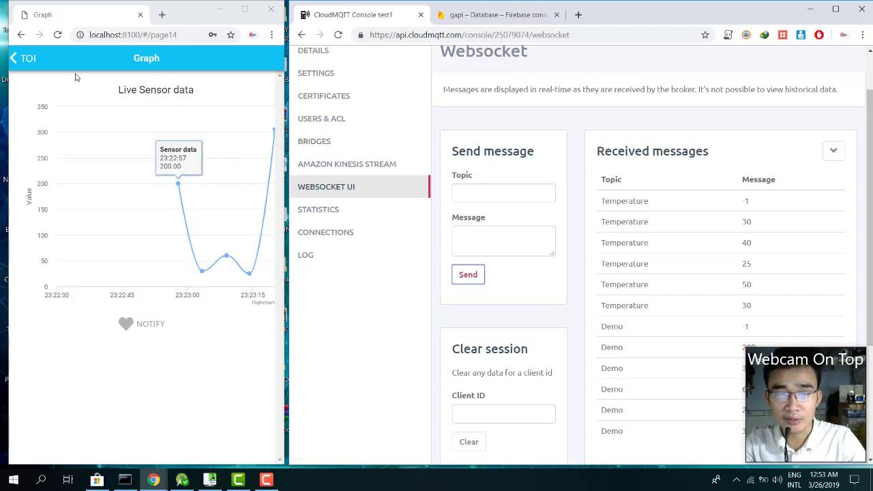
Open the Support page from the side menu, then maximize and restore the browser window.
click(13, 60)
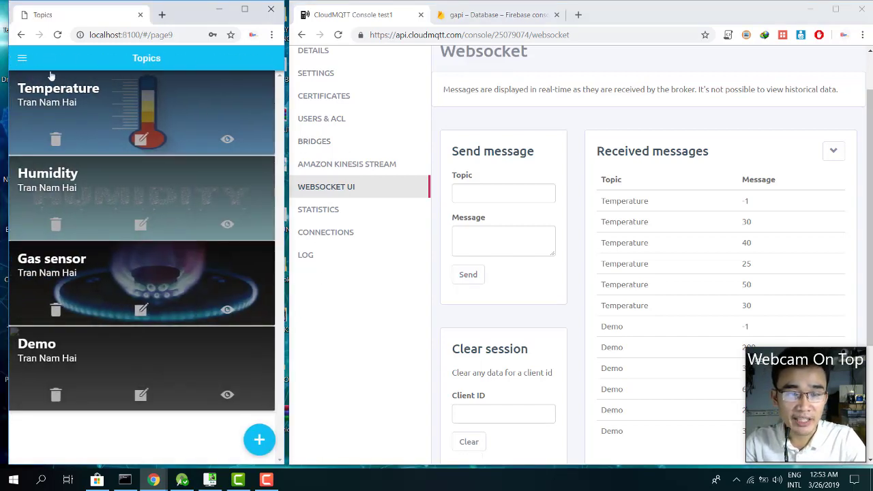
click(16, 59)
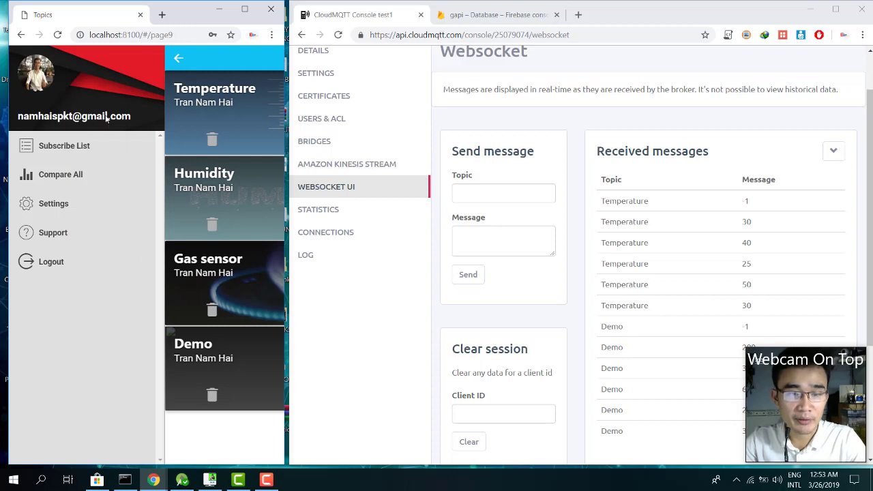
click(60, 232)
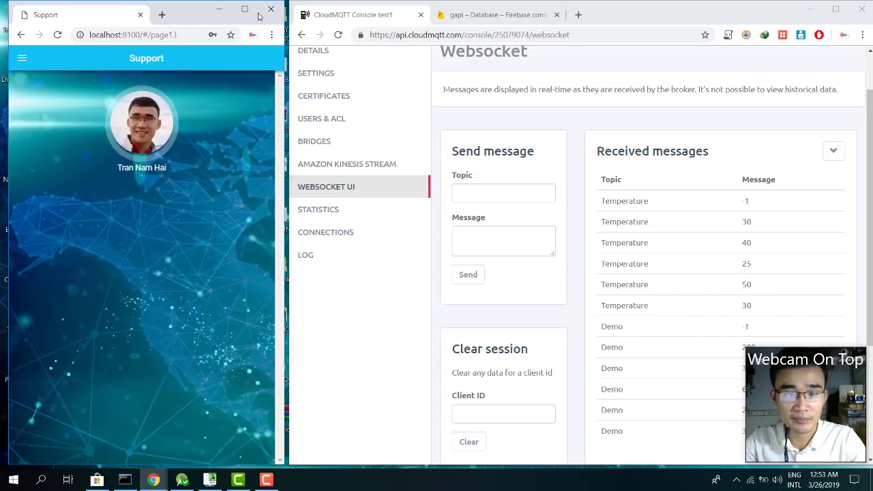
click(244, 9)
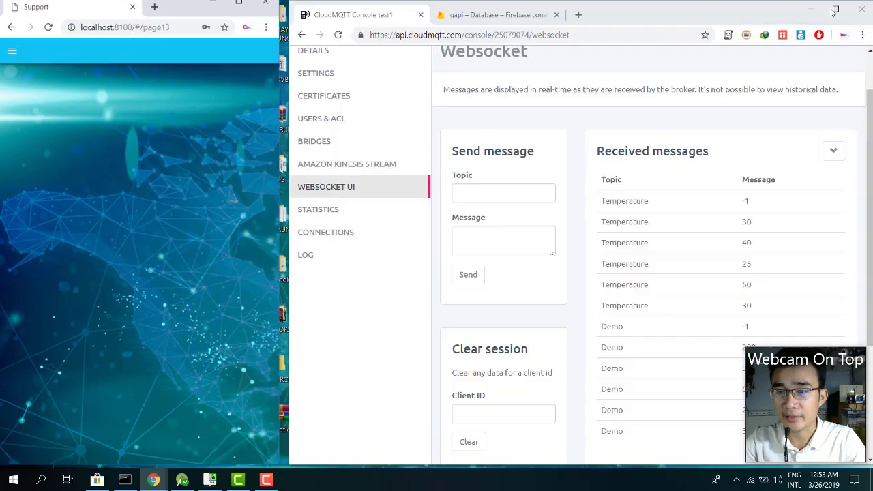
click(832, 9)
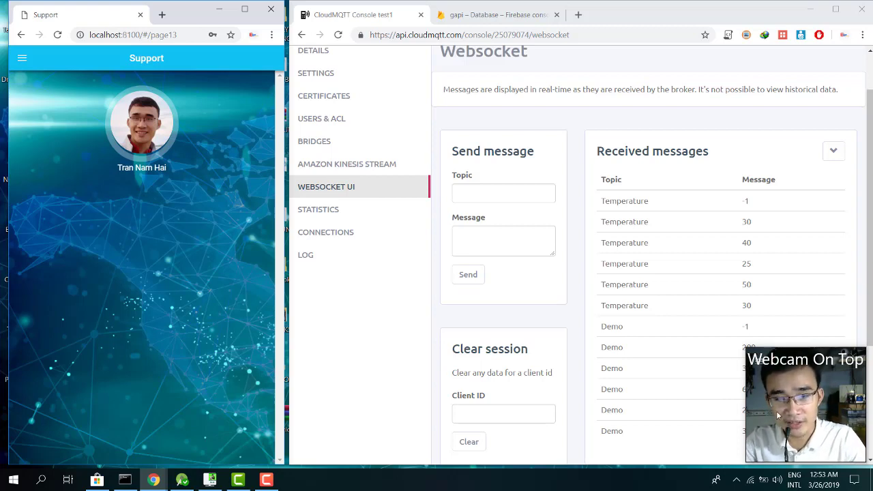
click(266, 479)
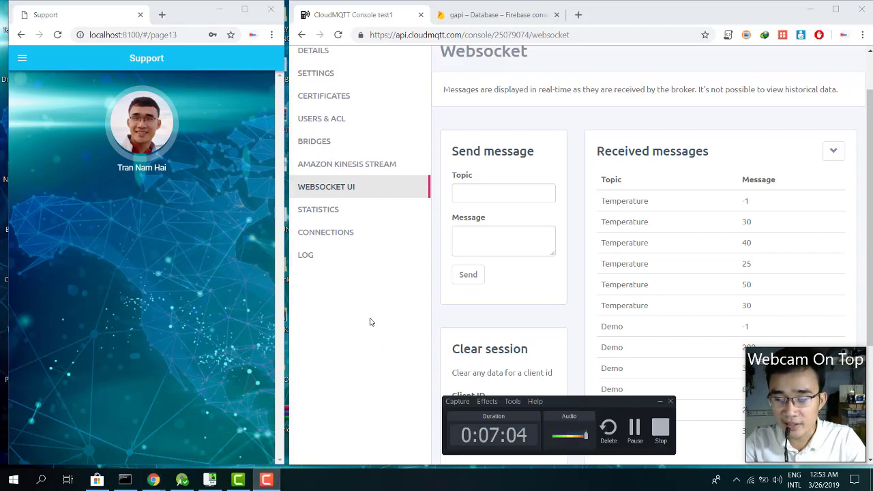
click(431, 329)
click(624, 397)
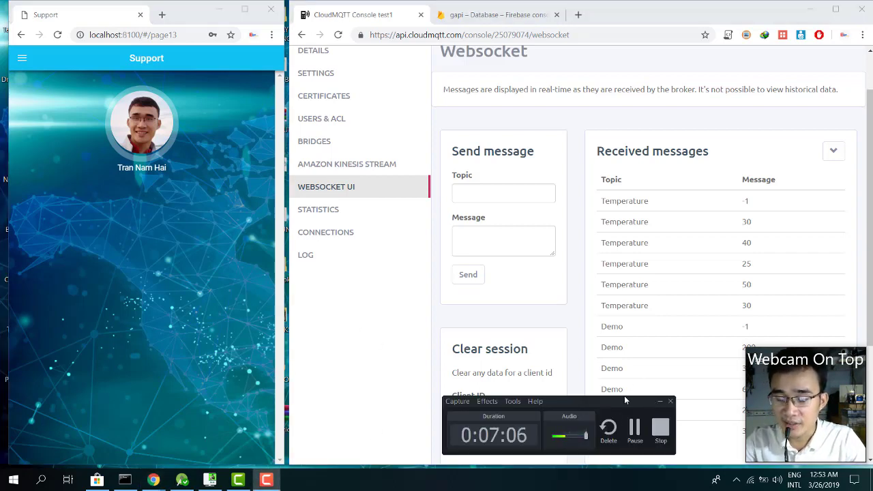
click(660, 403)
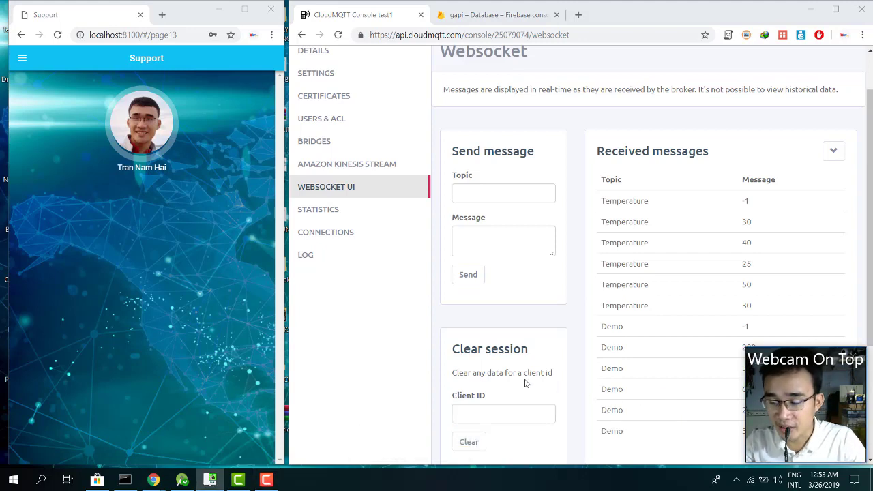